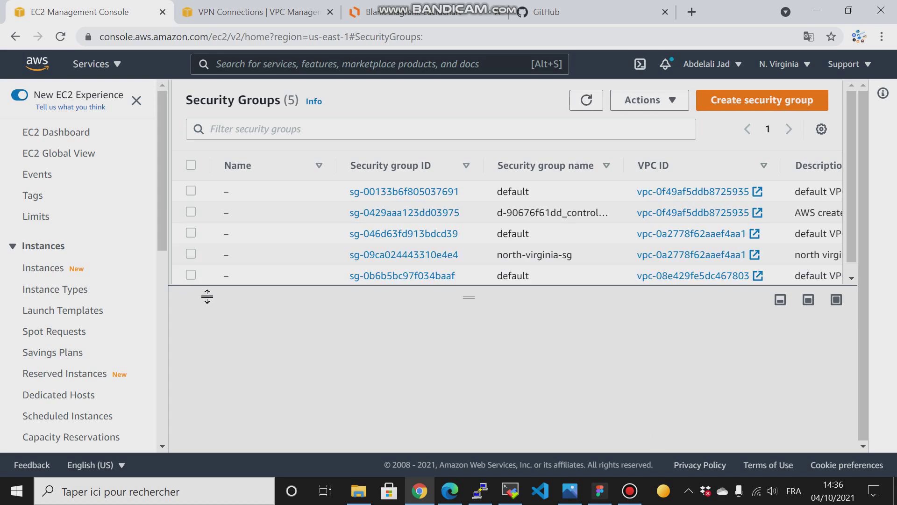
{"action": "left_click", "coordinate": [40, 271]}
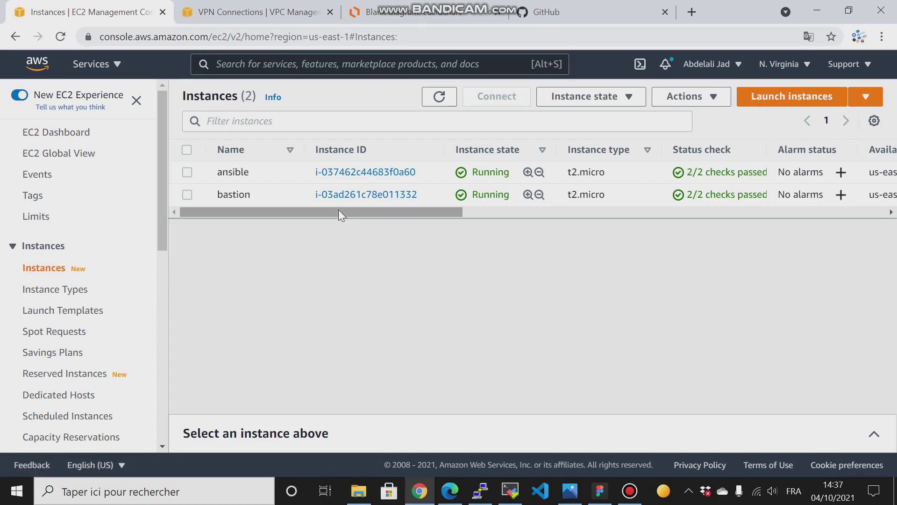
{"action": "left_click", "coordinate": [187, 195]}
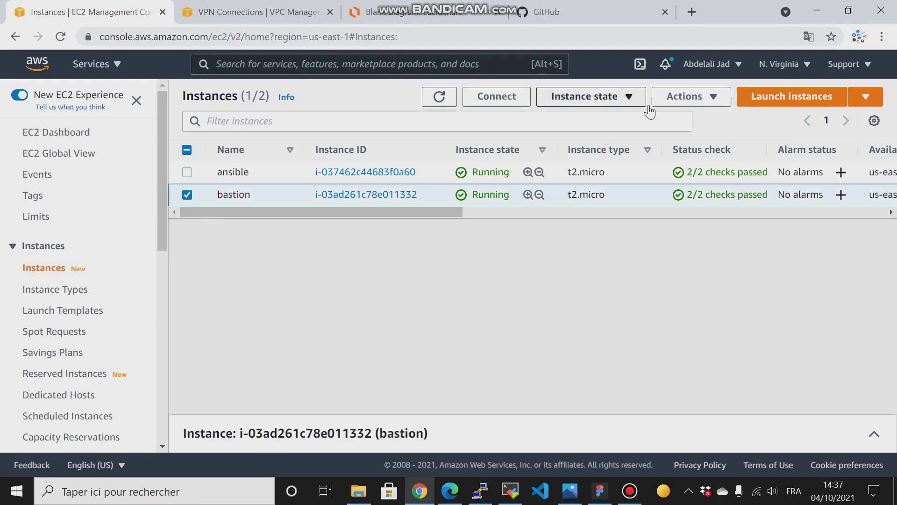
{"action": "left_click", "coordinate": [664, 105]}
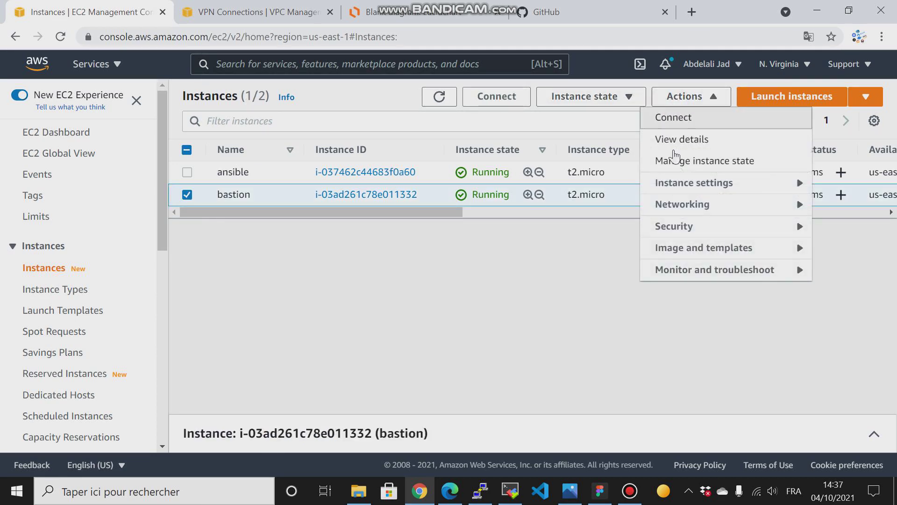
{"action": "mouse_move", "coordinate": [683, 226]}
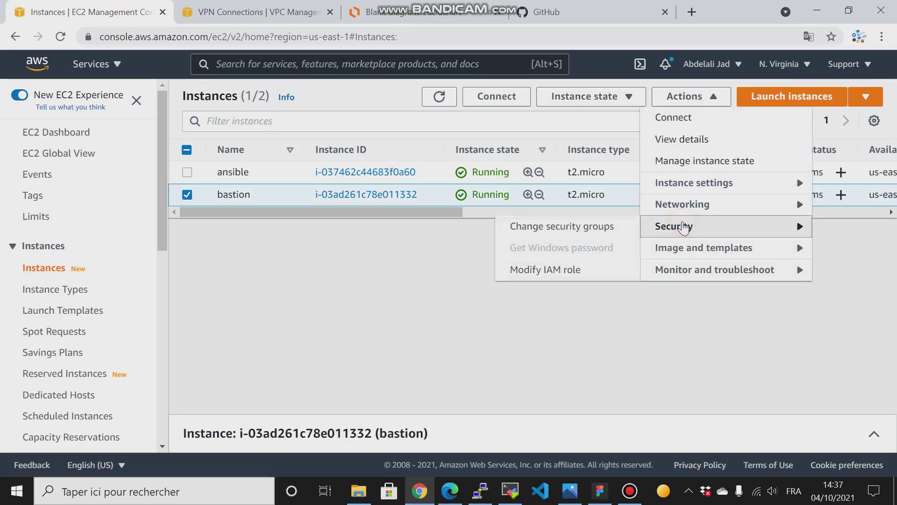
{"action": "left_click", "coordinate": [571, 227]}
{"action": "scroll", "coordinate": [748, 316], "scroll_direction": "down", "scroll_amount": 3}
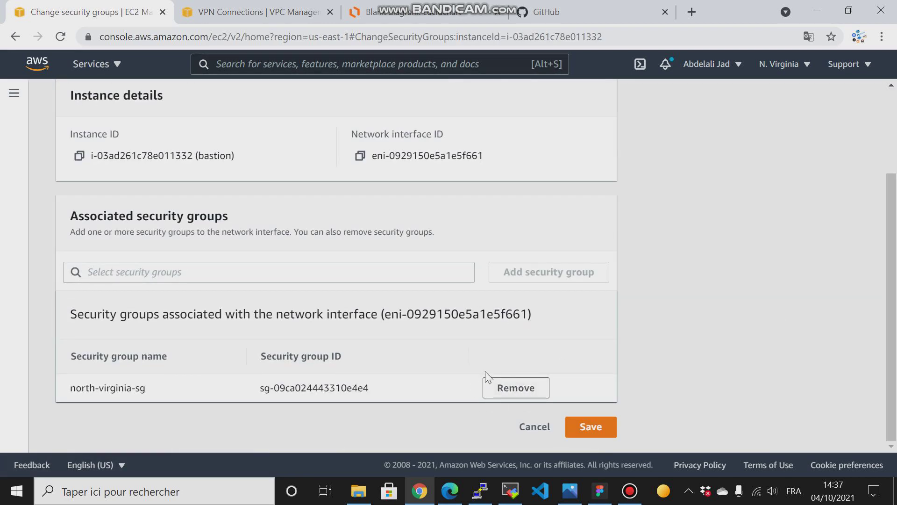
{"action": "left_click", "coordinate": [236, 267]}
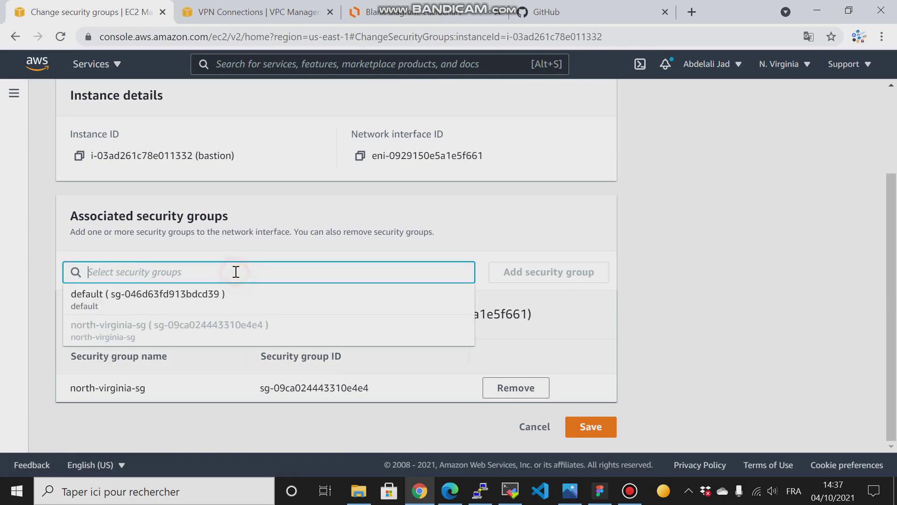
{"action": "left_click", "coordinate": [189, 296]}
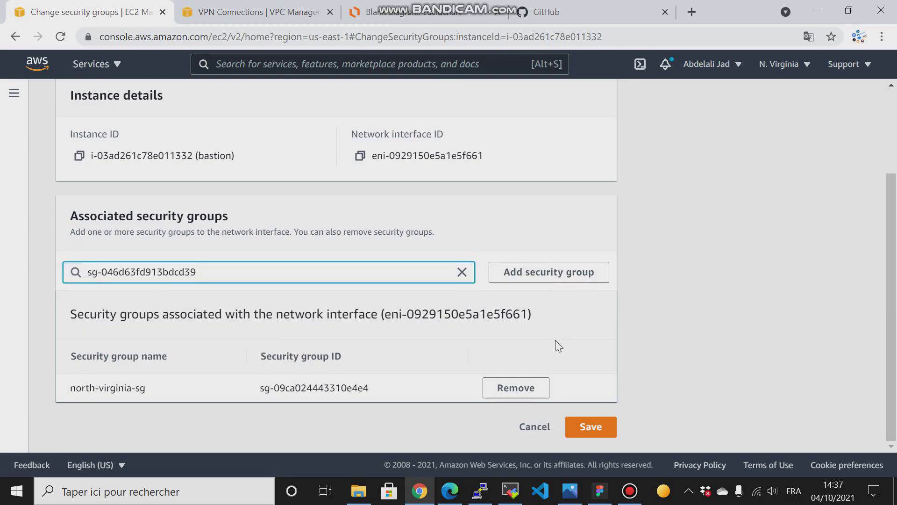
{"action": "left_click", "coordinate": [535, 427]}
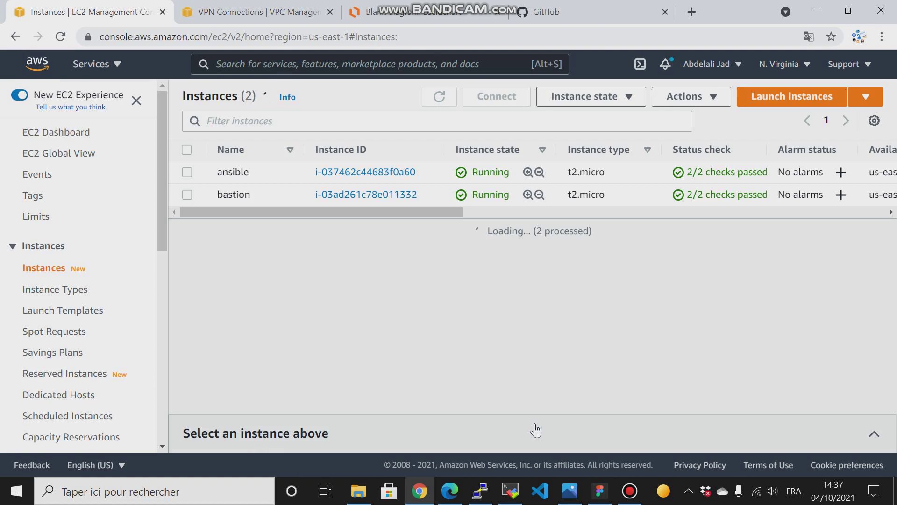
{"action": "left_click", "coordinate": [163, 127]}
{"action": "left_click_drag", "start_coordinate": [167, 147], "coordinate": [156, 105]}
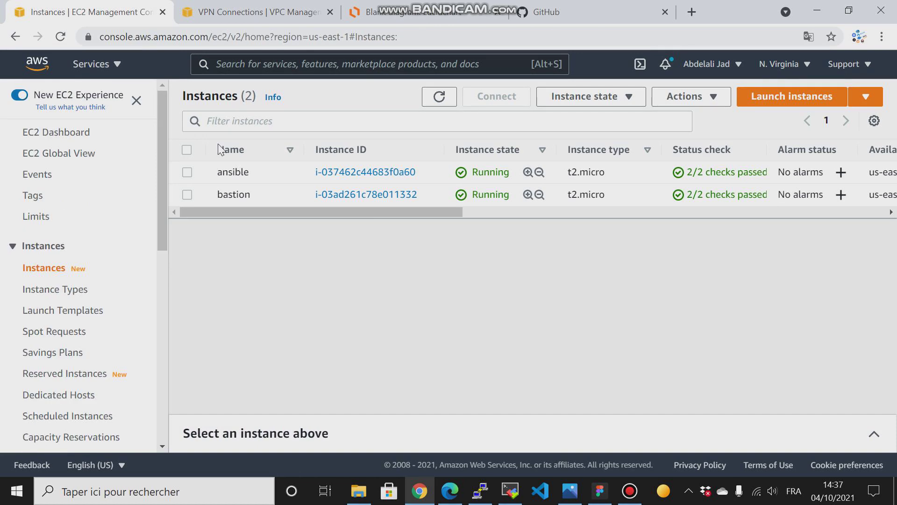
Review the aws-pipeline3.png architecture diagram in Photos and the Oregon region's EC2 instances in Edge, and return to Chrome.
{"action": "left_click", "coordinate": [570, 493]}
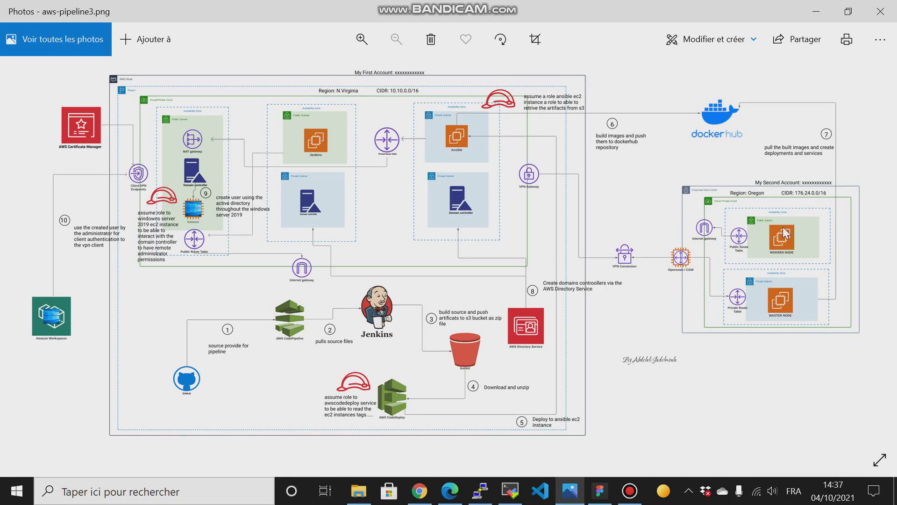
{"action": "left_click", "coordinate": [454, 499]}
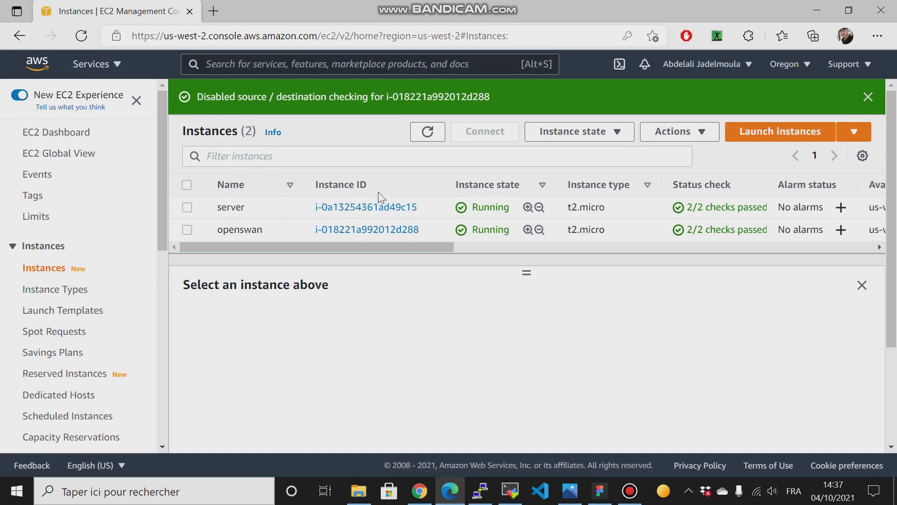
{"action": "left_click", "coordinate": [828, 7]}
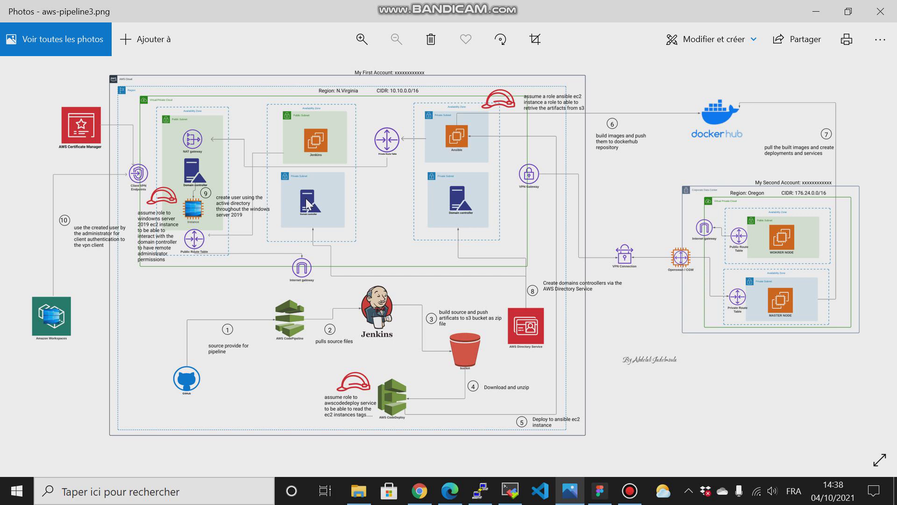
{"action": "left_click", "coordinate": [816, 11]}
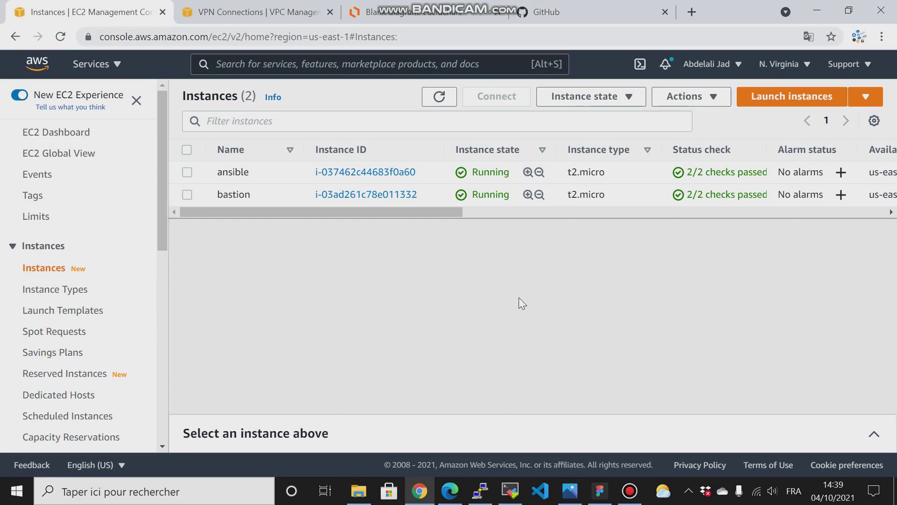
{"action": "left_click", "coordinate": [570, 491]}
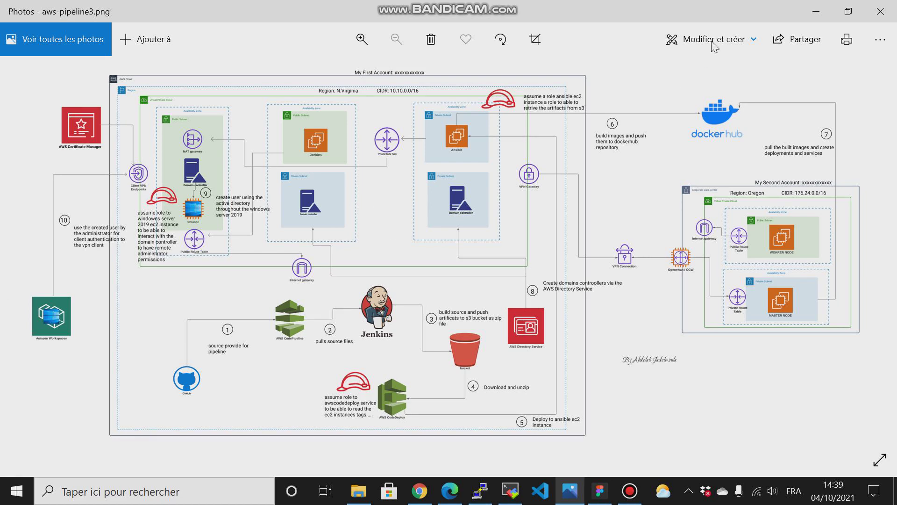
{"action": "left_click", "coordinate": [816, 12]}
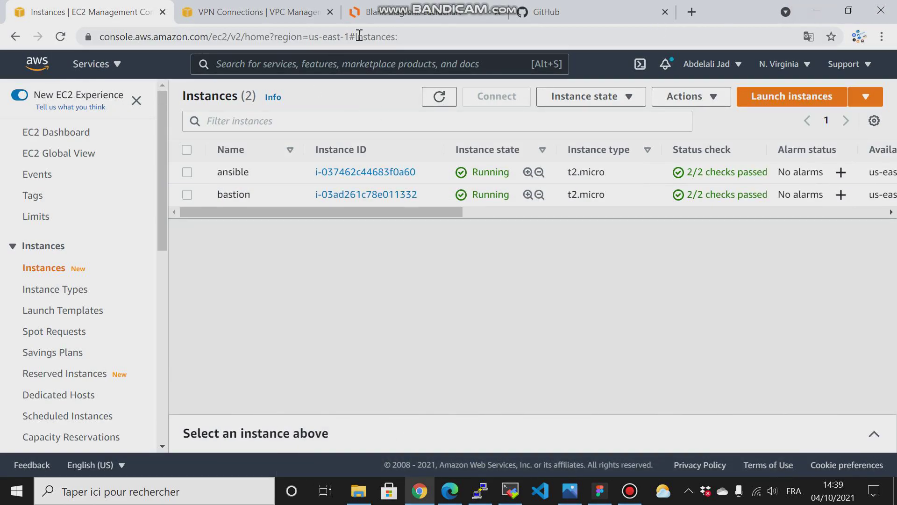
Open Directory Service in a new browser tab and switch to its directories list.
{"action": "left_click", "coordinate": [94, 65]}
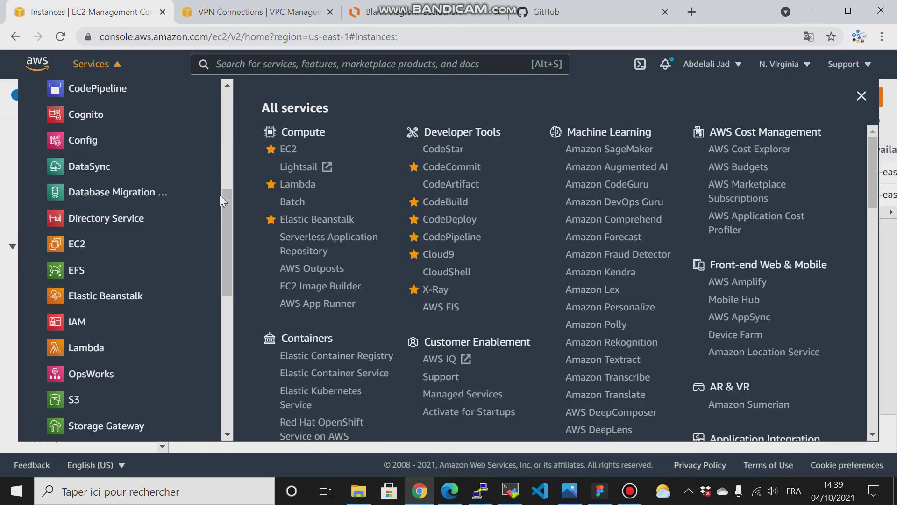
{"action": "left_click_drag", "start_coordinate": [226, 213], "coordinate": [226, 233]}
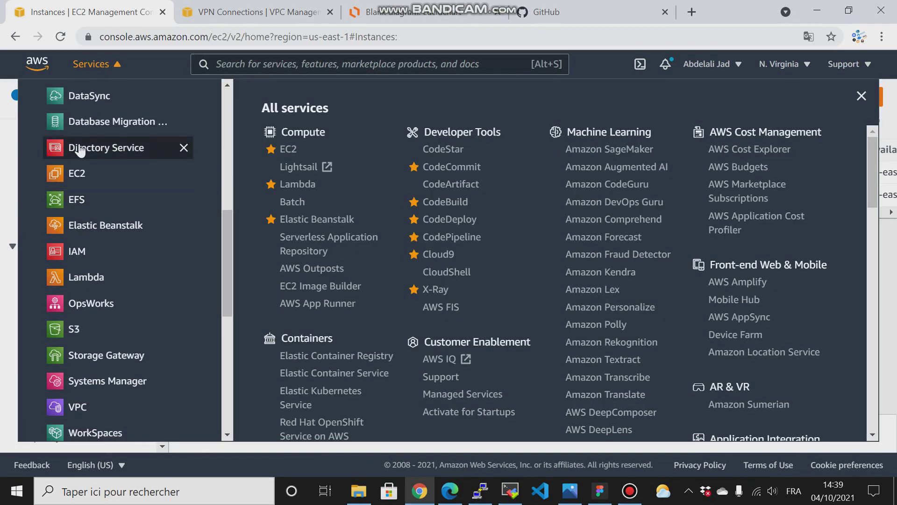
{"action": "right_click", "coordinate": [80, 145]}
{"action": "left_click", "coordinate": [104, 154]}
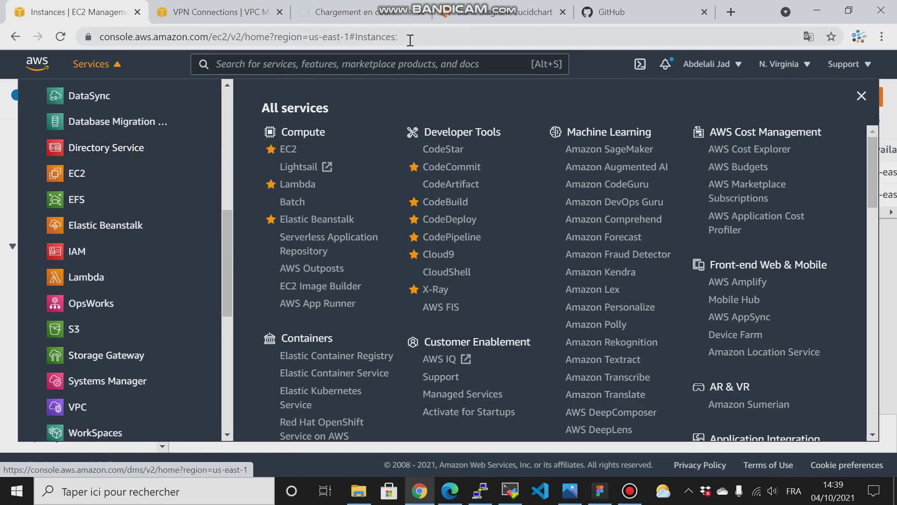
{"action": "left_click", "coordinate": [331, 14]}
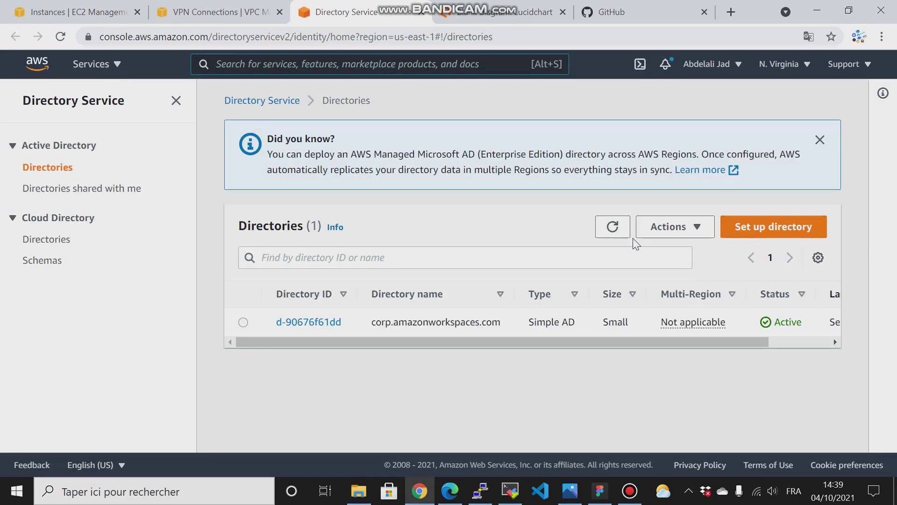
Start setting up a directory of type AWS Managed Microsoft AD and choose the Standard Edition.
{"action": "left_click", "coordinate": [767, 232]}
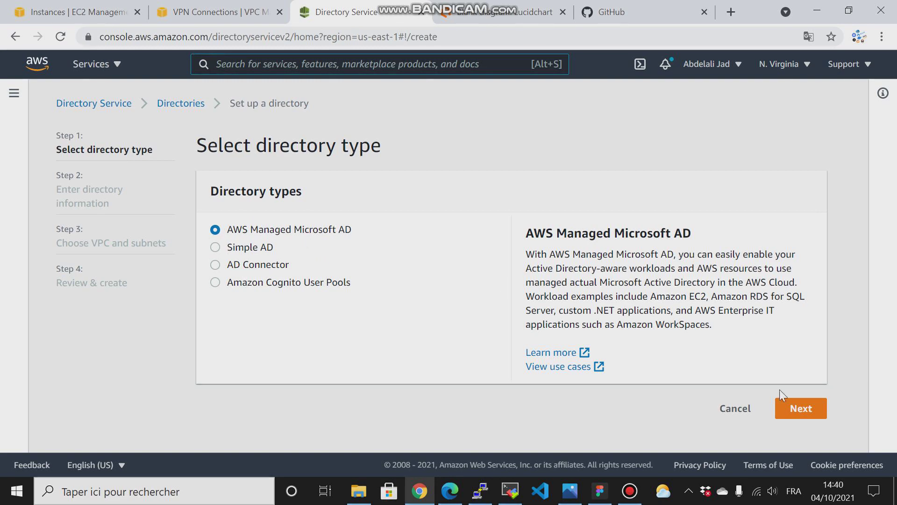
{"action": "left_click", "coordinate": [795, 411]}
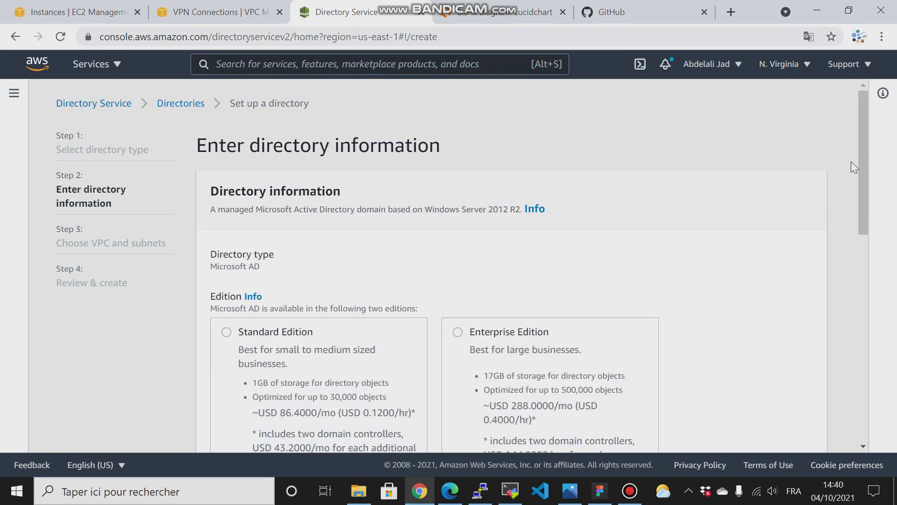
{"action": "left_click_drag", "start_coordinate": [863, 161], "coordinate": [864, 210]}
{"action": "left_click", "coordinate": [226, 254]}
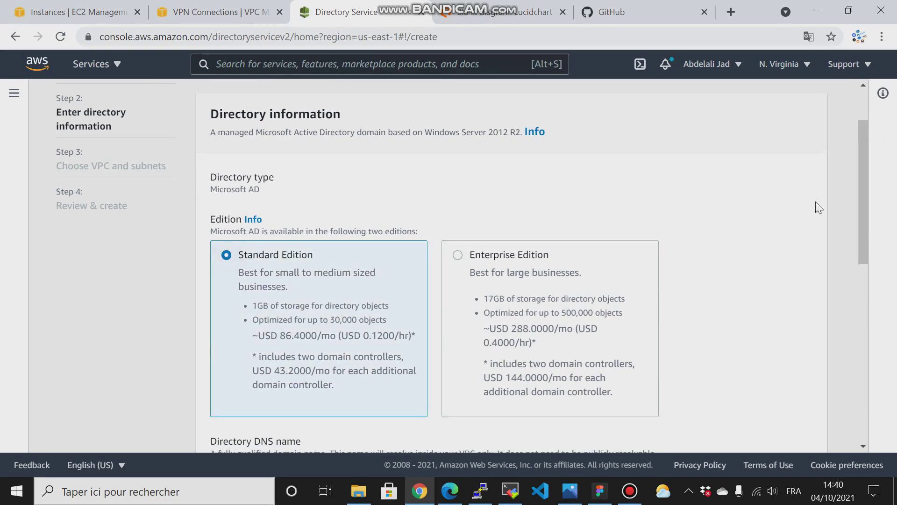
Set the directory DNS name to the owner's first name followed by .com, and the NetBIOS name to the first name alone.
{"action": "left_click_drag", "start_coordinate": [863, 176], "coordinate": [864, 286]}
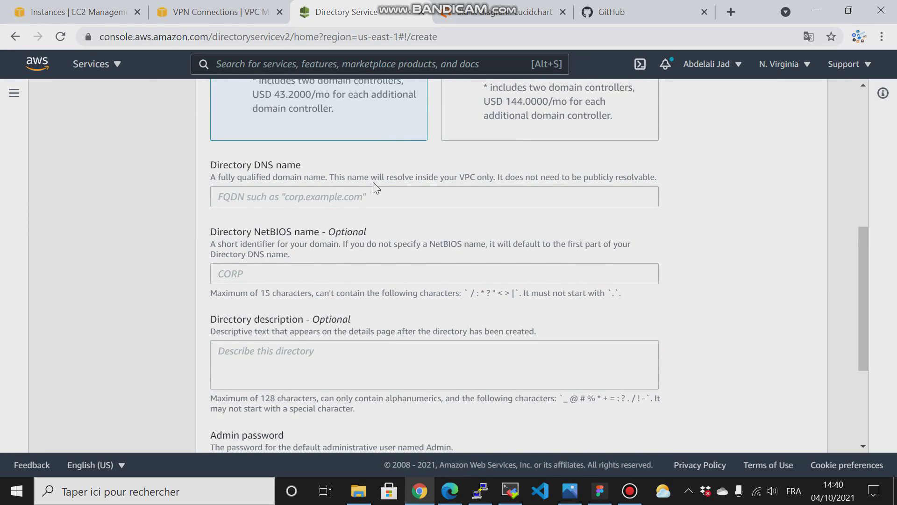
{"action": "left_click", "coordinate": [354, 187]}
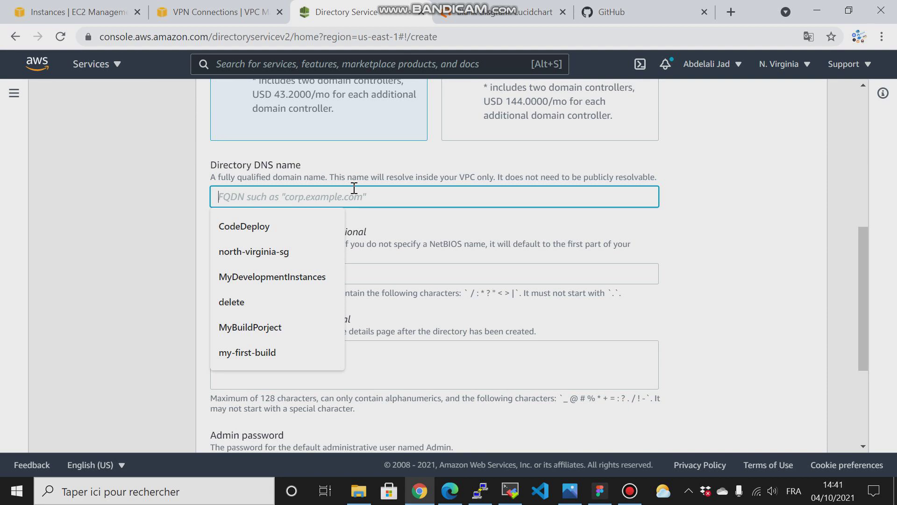
{"action": "type", "text": "abdelali.com"}
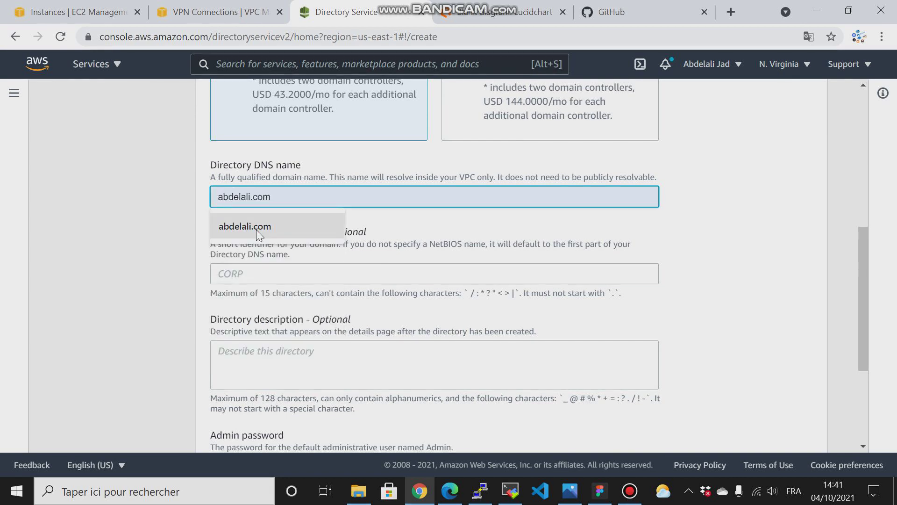
{"action": "left_click", "coordinate": [299, 223]}
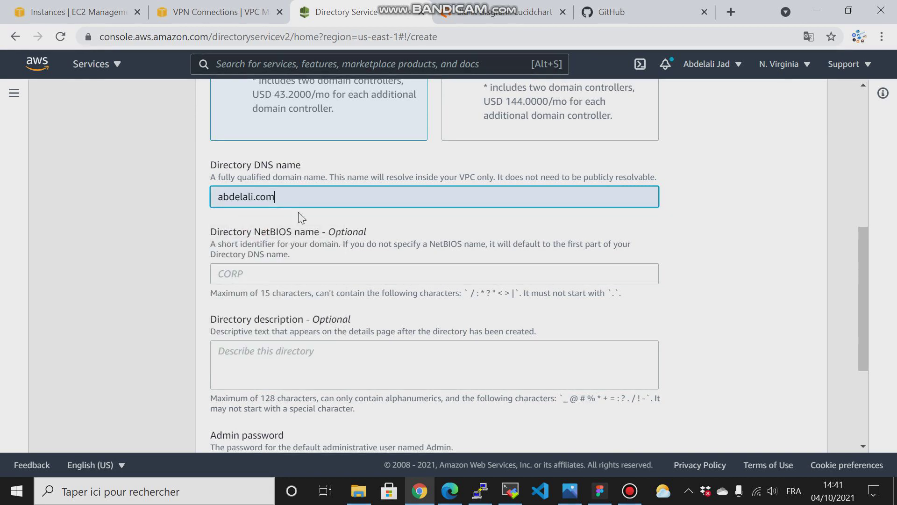
{"action": "left_click", "coordinate": [264, 274]}
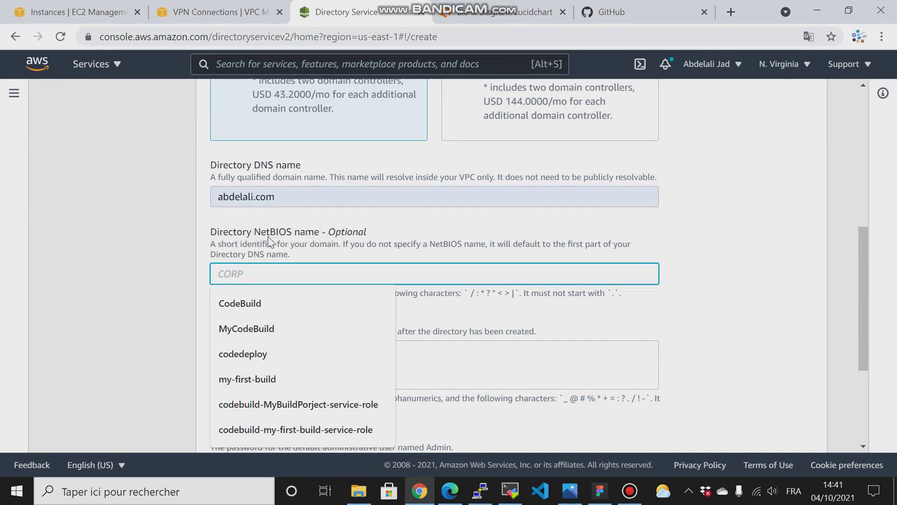
{"action": "left_click_drag", "start_coordinate": [217, 197], "coordinate": [256, 197]}
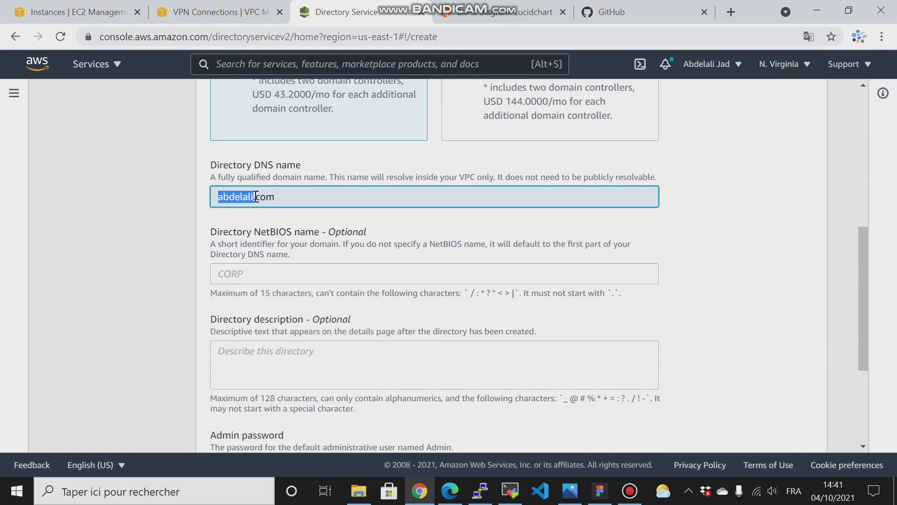
{"action": "left_click", "coordinate": [242, 267]}
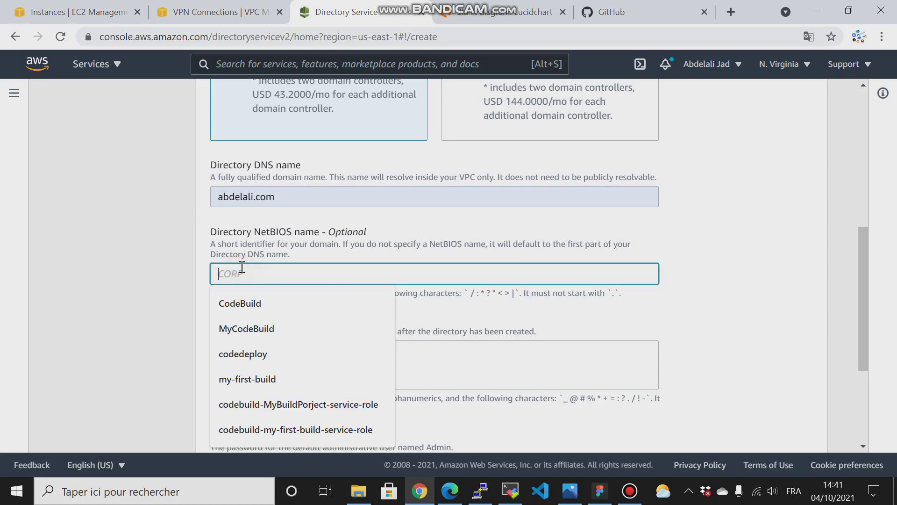
{"action": "type", "text": "abdelali"}
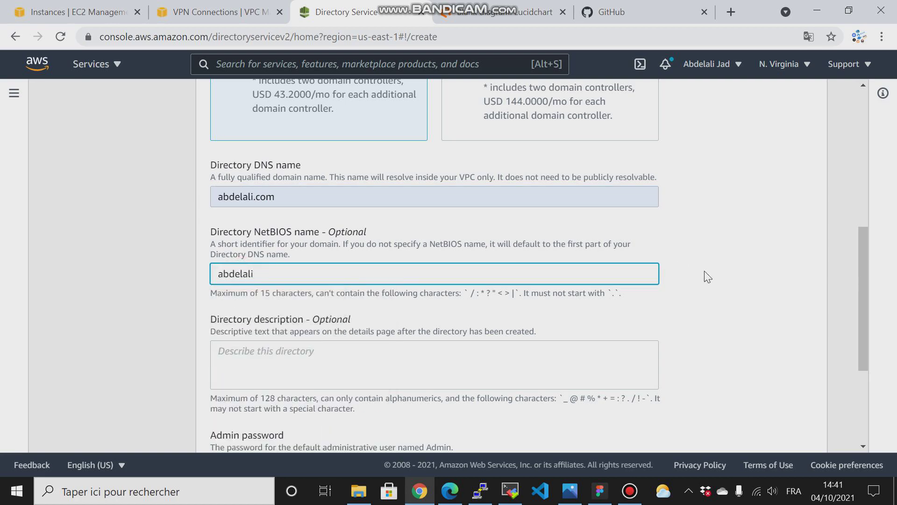
Enter and confirm the directory's admin password, and continue to the VPC and subnet settings.
{"action": "scroll", "coordinate": [868, 261], "scroll_direction": "down", "scroll_amount": 3}
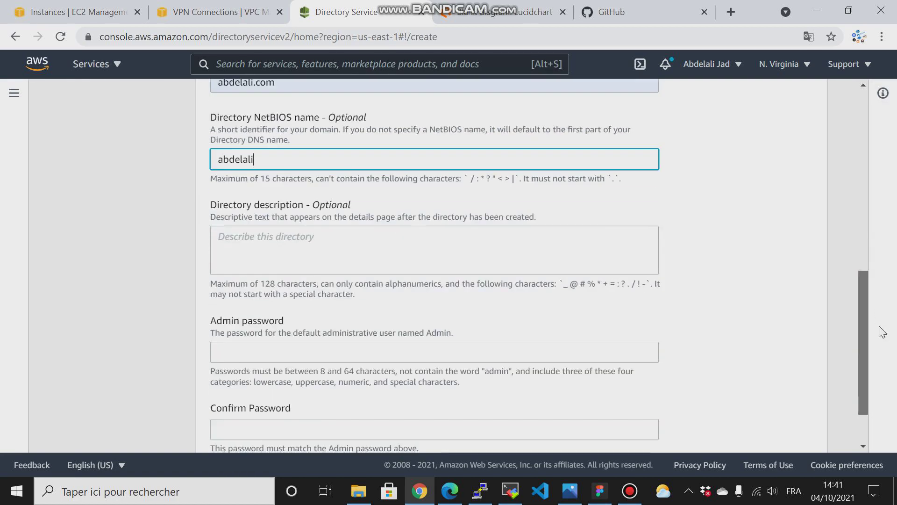
{"action": "scroll", "coordinate": [883, 331], "scroll_direction": "down", "scroll_amount": 2}
{"action": "left_click", "coordinate": [500, 285]}
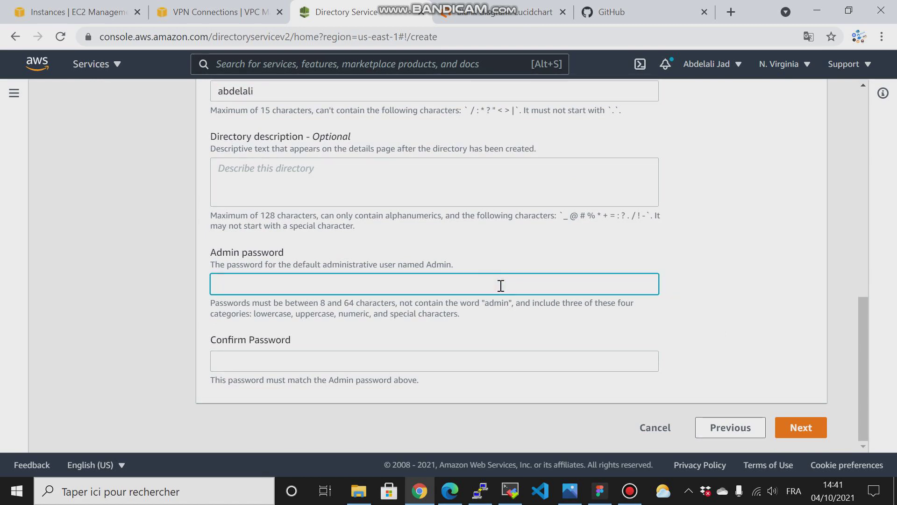
{"action": "type", "text": "••••••••••••"}
{"action": "left_click", "coordinate": [256, 369]}
{"action": "type", "text": "••"}
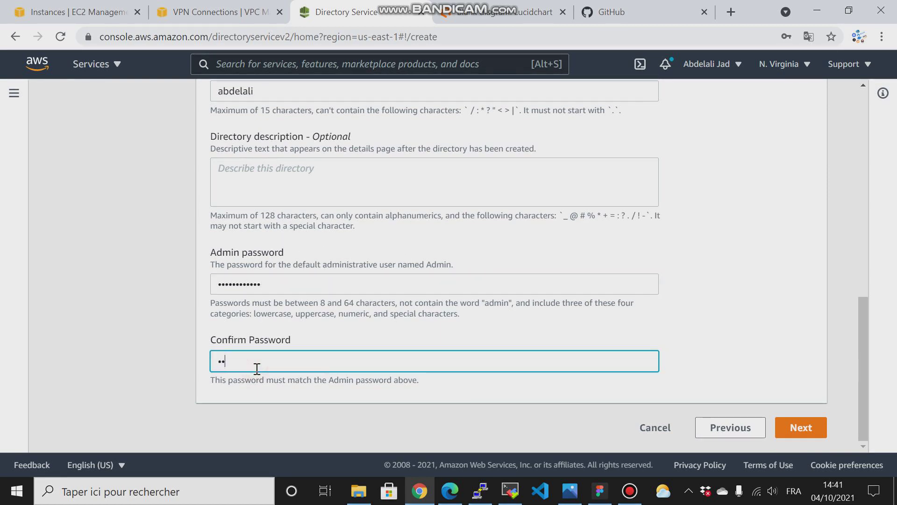
{"action": "type", "text": "••••••••••"}
{"action": "left_click", "coordinate": [795, 426]}
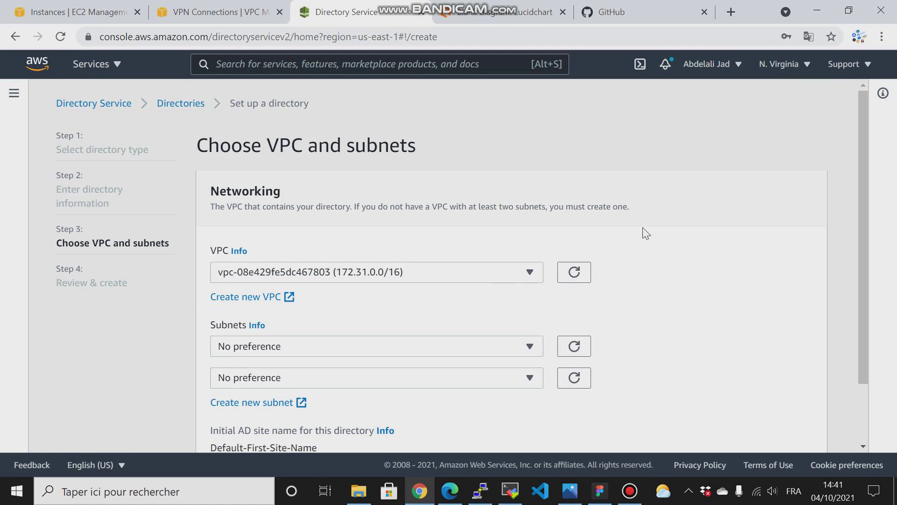
Place the directory in the VPC my-vpc (10.10.0.0/16) and look through its available subnets.
{"action": "left_click", "coordinate": [497, 270]}
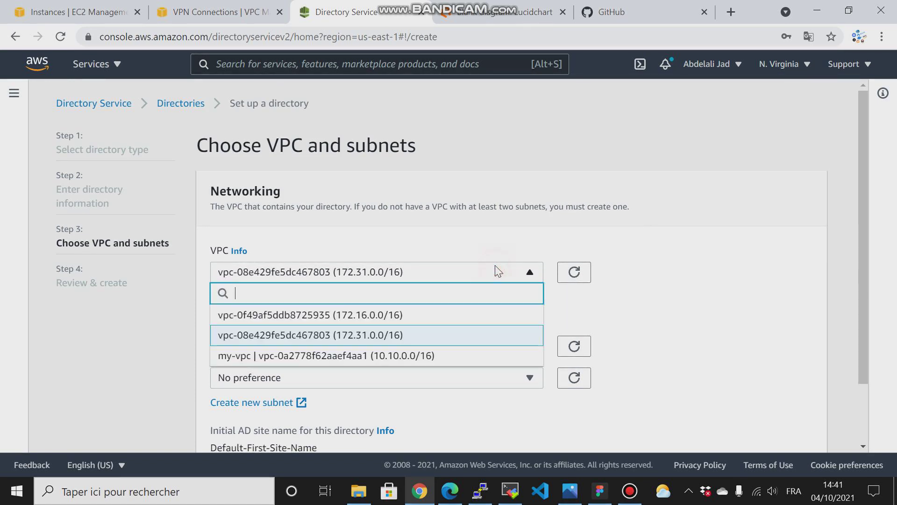
{"action": "left_click", "coordinate": [265, 355]}
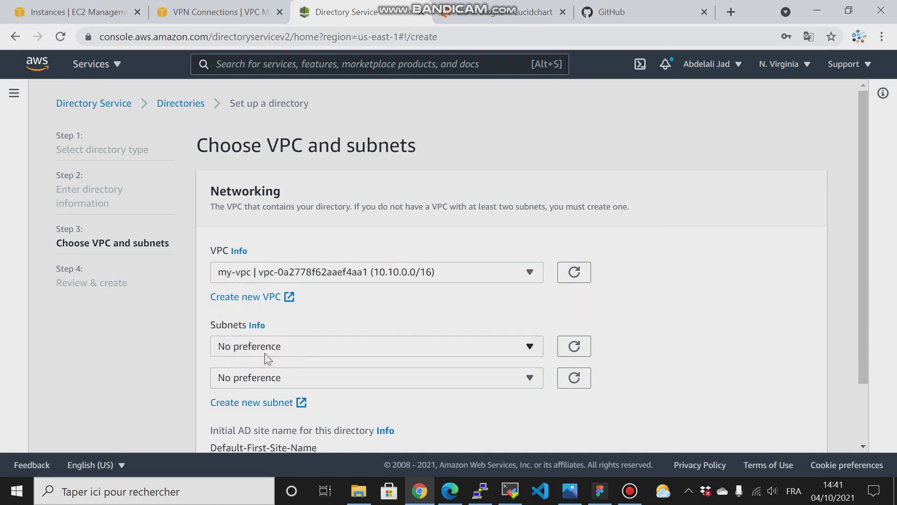
{"action": "left_click", "coordinate": [336, 347]}
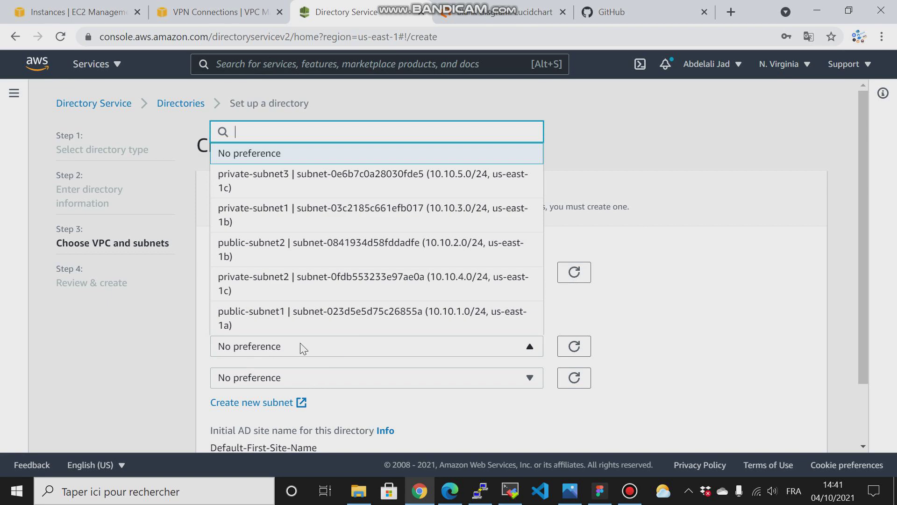
{"action": "left_click", "coordinate": [760, 372]}
{"action": "left_click_drag", "start_coordinate": [861, 241], "coordinate": [864, 267]}
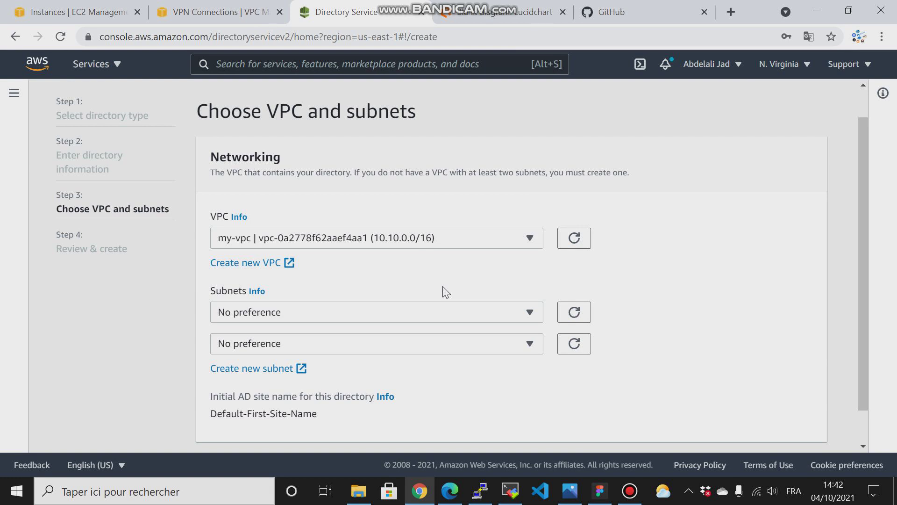
Choose public-subnet1 (10.10.1.0/24) and private-subnet2 (10.10.4.0/24) as the directory's two subnets.
{"action": "left_click", "coordinate": [416, 310]}
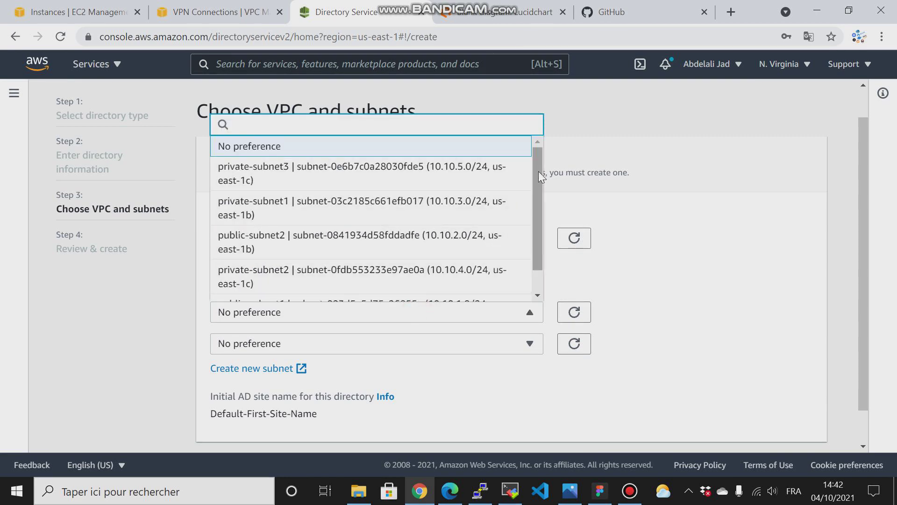
{"action": "left_click_drag", "start_coordinate": [538, 171], "coordinate": [538, 201]}
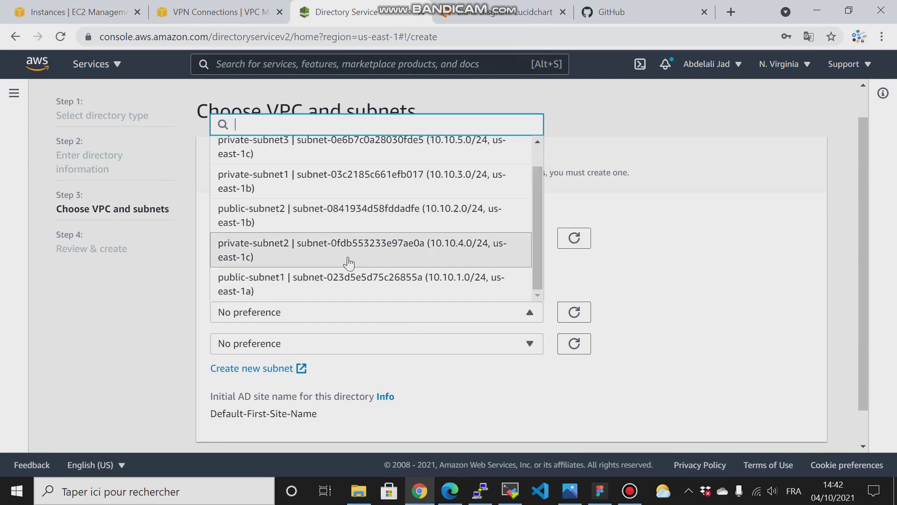
{"action": "left_click", "coordinate": [284, 279]}
{"action": "left_click", "coordinate": [352, 344]}
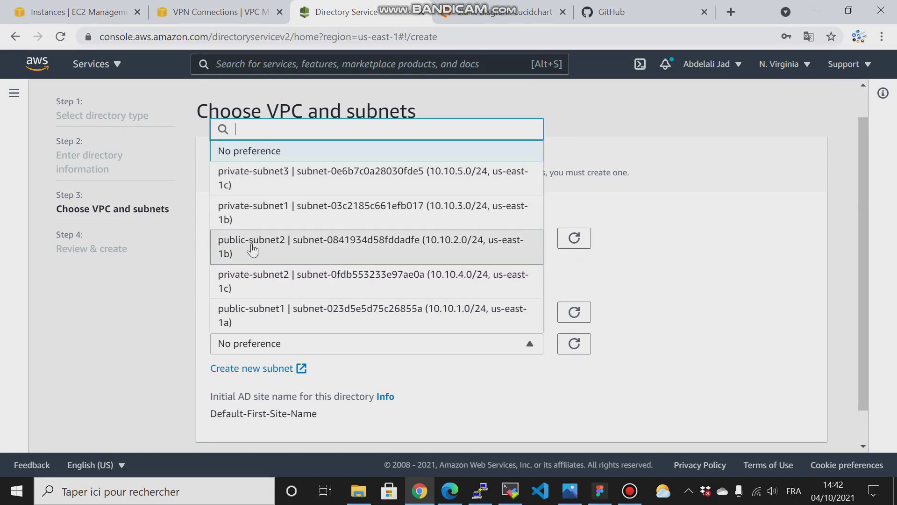
{"action": "left_click", "coordinate": [251, 280]}
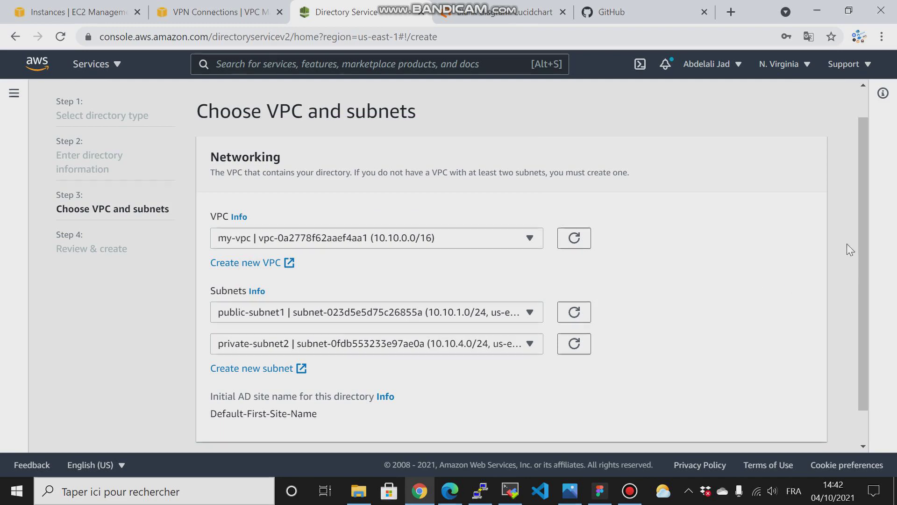
Continue to the review stage, check the directory's settings and pricing, and create the directory.
{"action": "scroll", "coordinate": [862, 212], "scroll_direction": "down", "scroll_amount": 2}
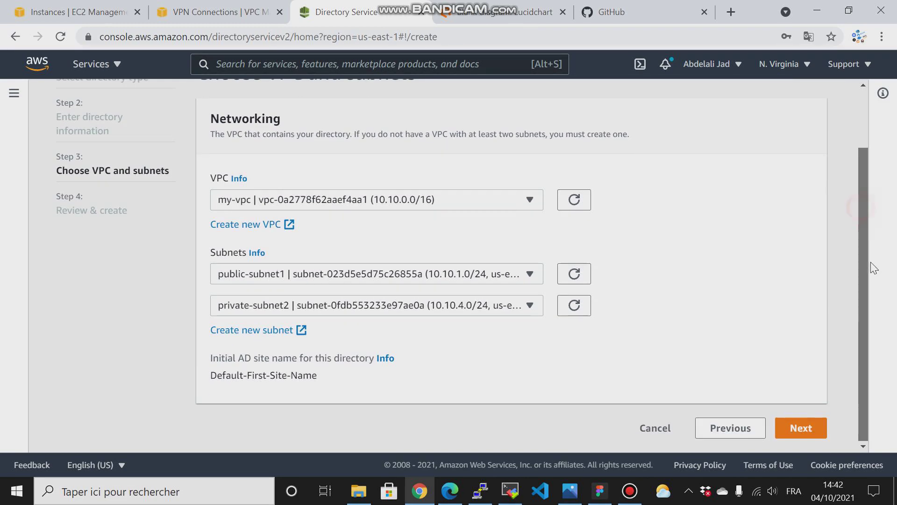
{"action": "left_click", "coordinate": [797, 426]}
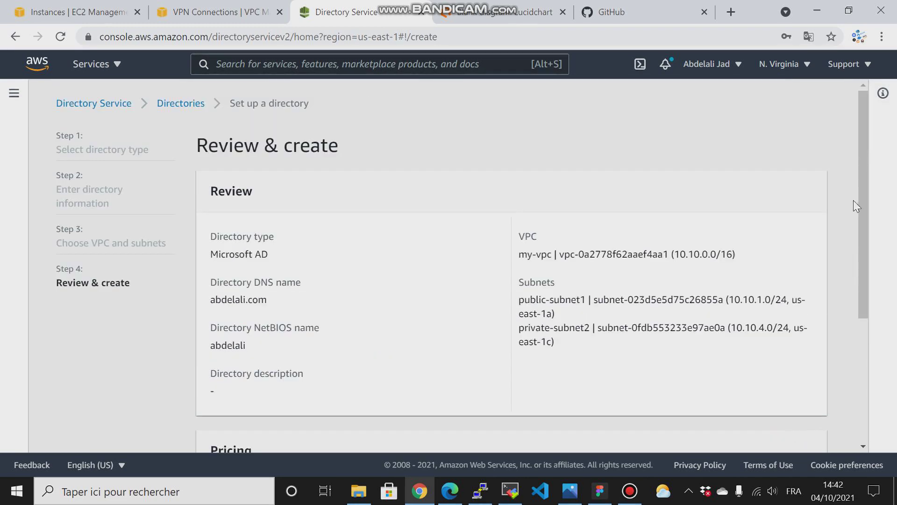
{"action": "left_click_drag", "start_coordinate": [863, 172], "coordinate": [860, 301]}
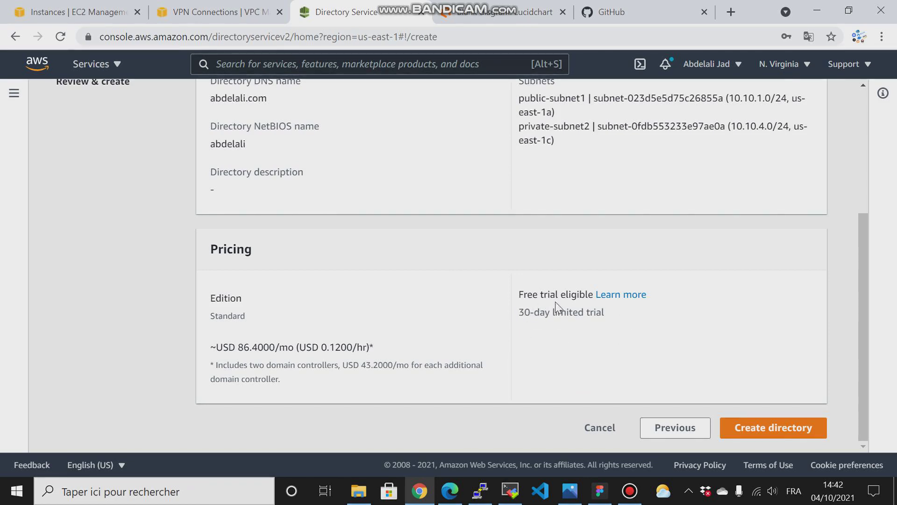
{"action": "left_click", "coordinate": [758, 428]}
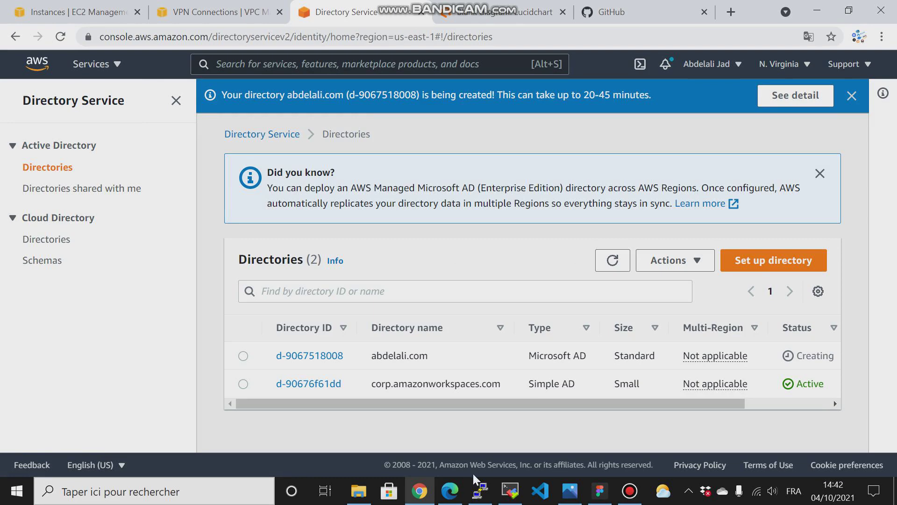
Switch to Edge to view the Oregon EC2 instances, examine the aws-pipeline3.png architecture diagram in Photos, and return to Chrome.
{"action": "left_click", "coordinate": [459, 490]}
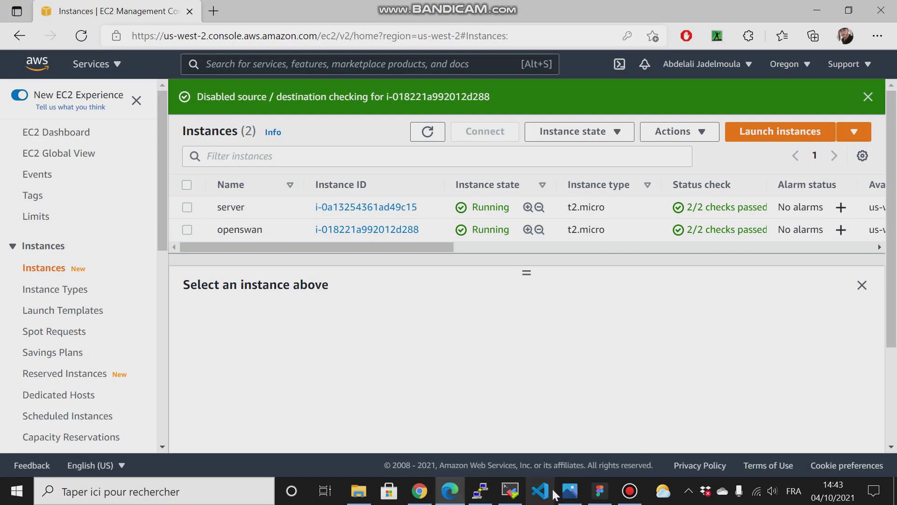
{"action": "left_click", "coordinate": [549, 411]}
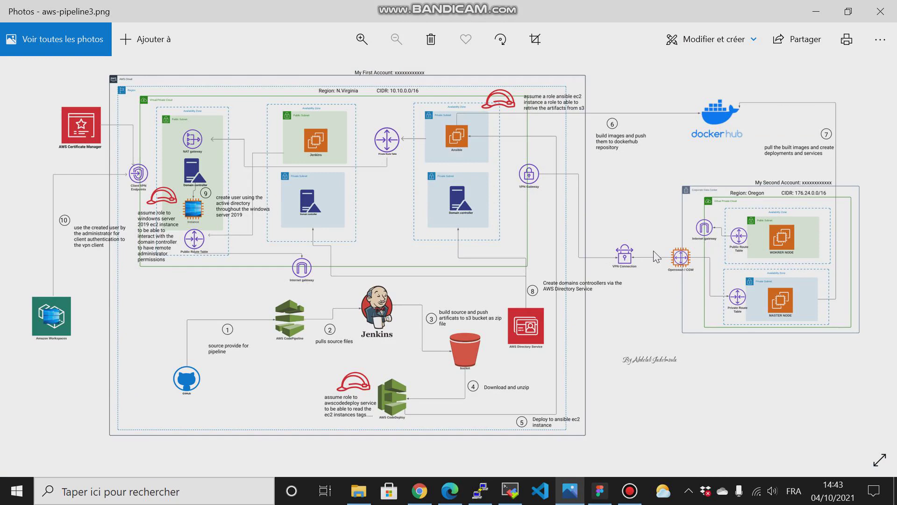
{"action": "left_click", "coordinate": [811, 9]}
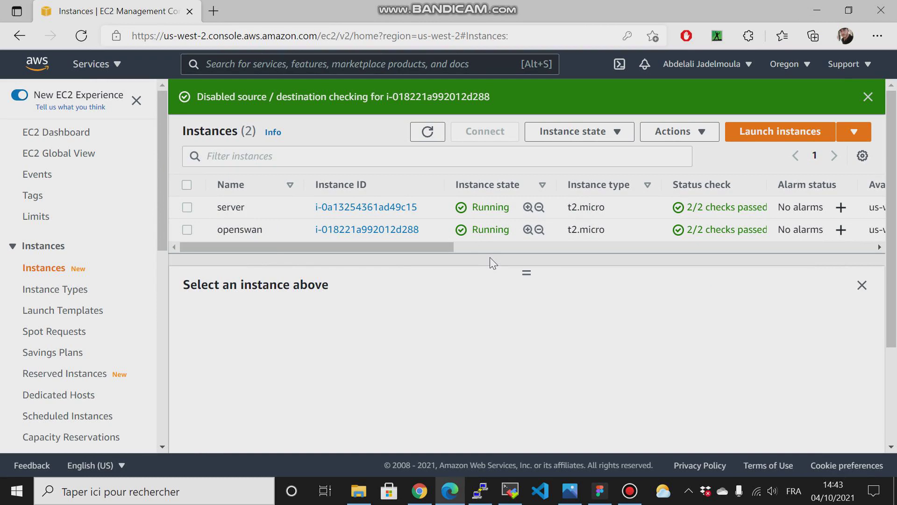
{"action": "left_click", "coordinate": [424, 496]}
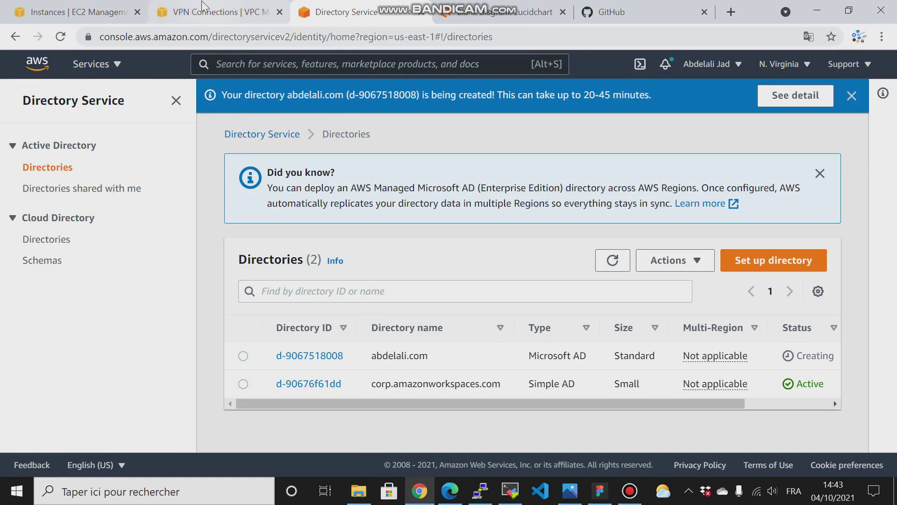
Open the configuration download for the connection named vpn and look through the available vendors.
{"action": "left_click", "coordinate": [213, 12]}
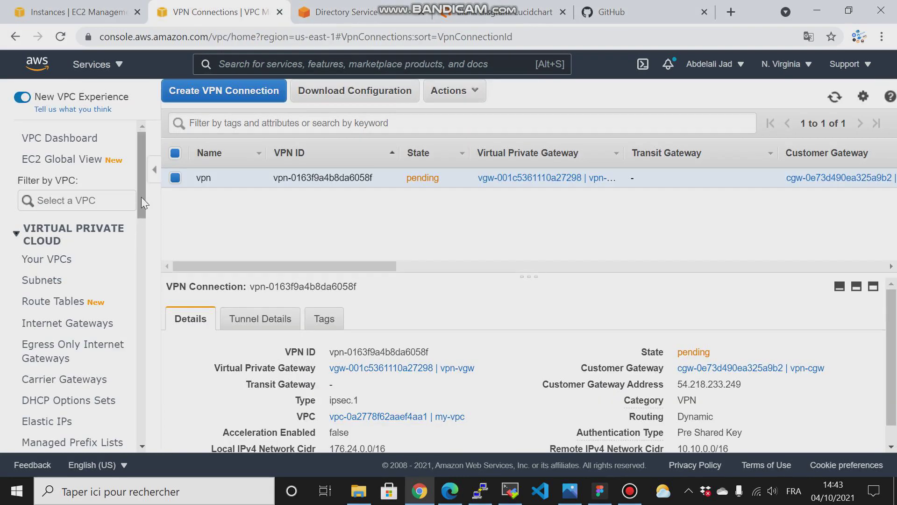
{"action": "left_click", "coordinate": [373, 93]}
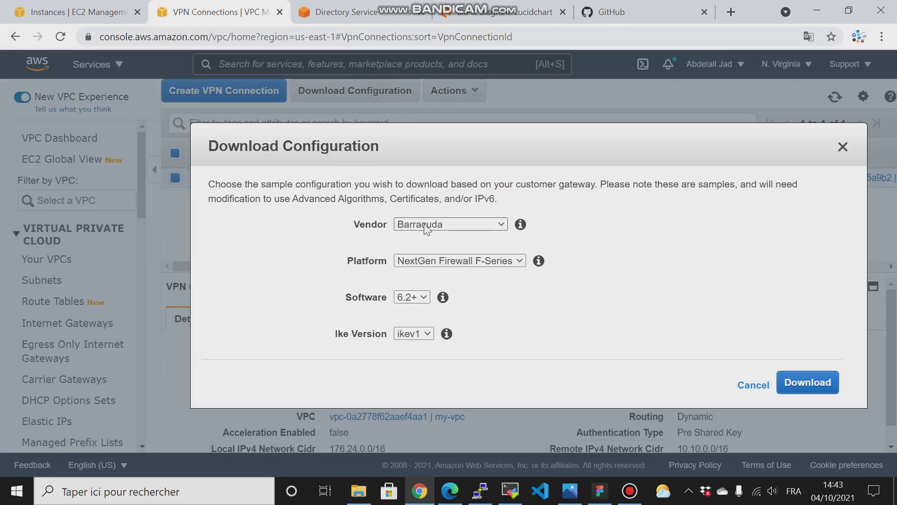
{"action": "left_click", "coordinate": [424, 225]}
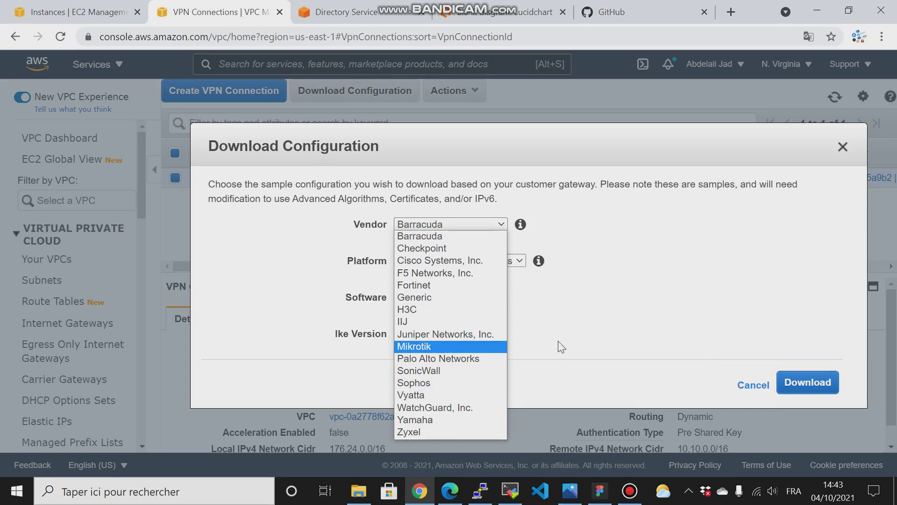
View the server and openswan SSH sessions in MobaXterm, and dismiss the VPN configuration download in Chrome.
{"action": "mouse_move", "coordinate": [510, 489]}
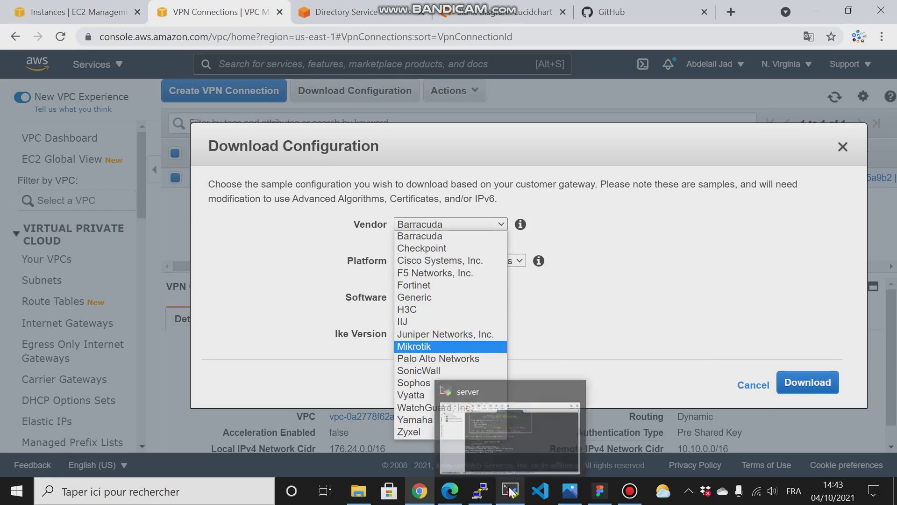
{"action": "left_click", "coordinate": [493, 407]}
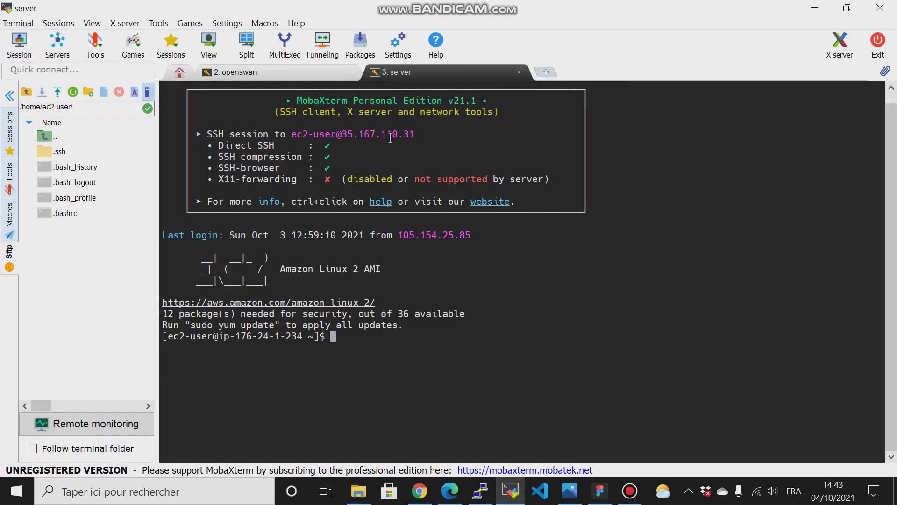
{"action": "left_click", "coordinate": [256, 74]}
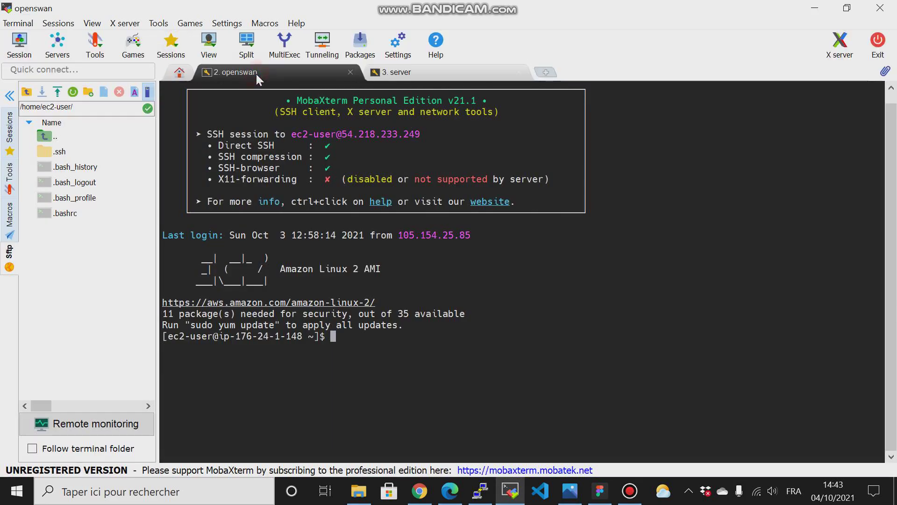
{"action": "left_click", "coordinate": [814, 8]}
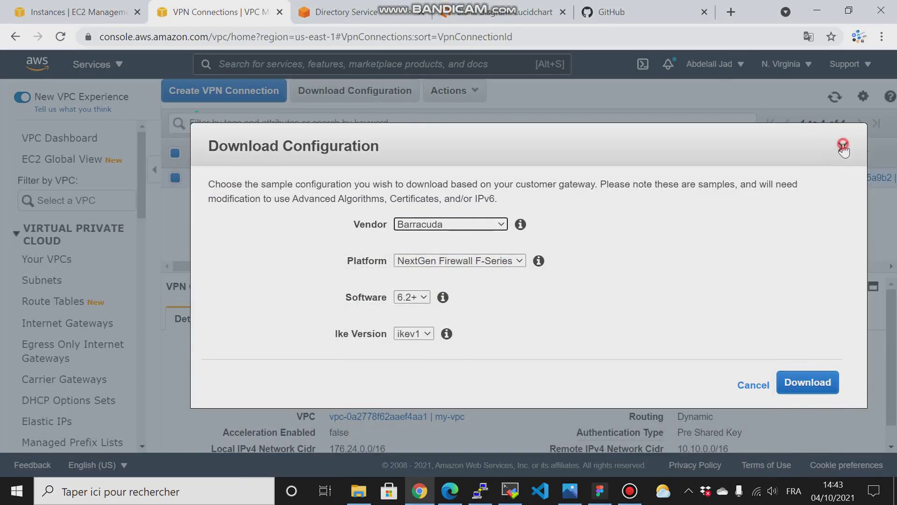
{"action": "left_click", "coordinate": [843, 146]}
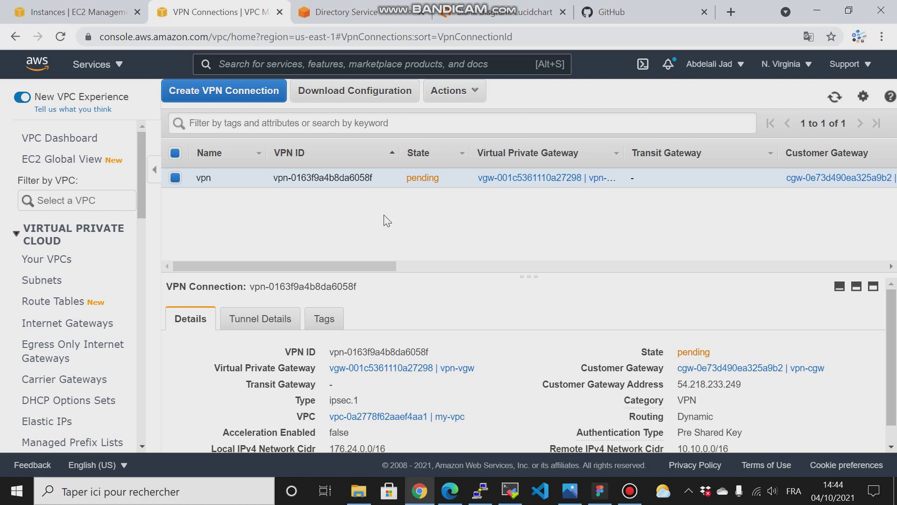
Switch to the blank Lucidchart diagram and check the aws-pipeline3.png architecture image in Photos for reference.
{"action": "left_click", "coordinate": [480, 12]}
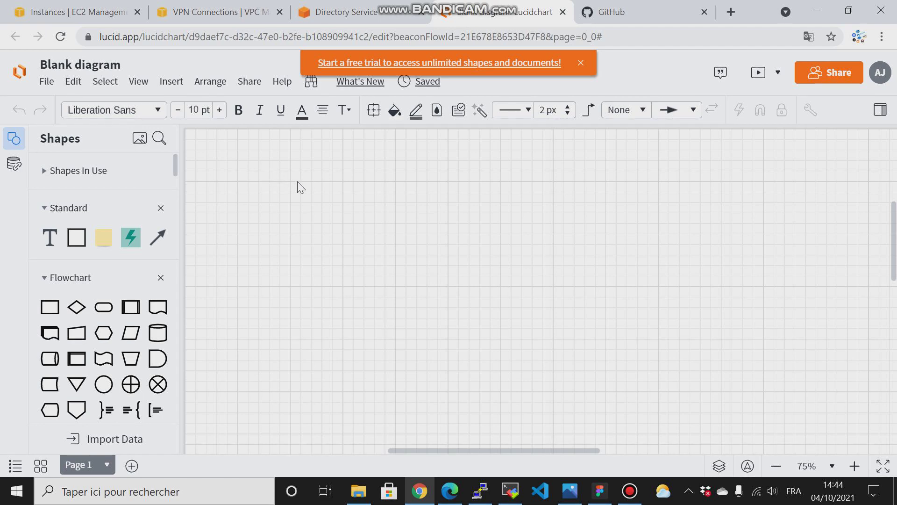
{"action": "left_click", "coordinate": [570, 490]}
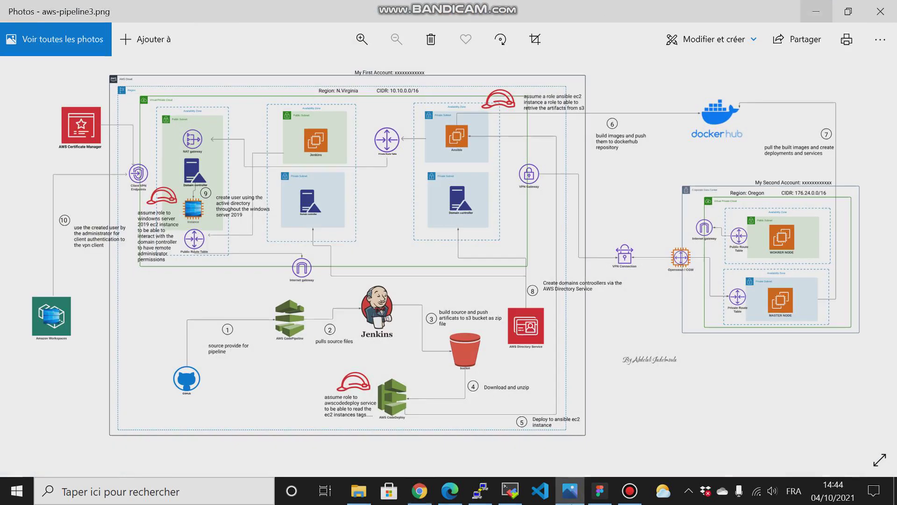
{"action": "left_click", "coordinate": [816, 12]}
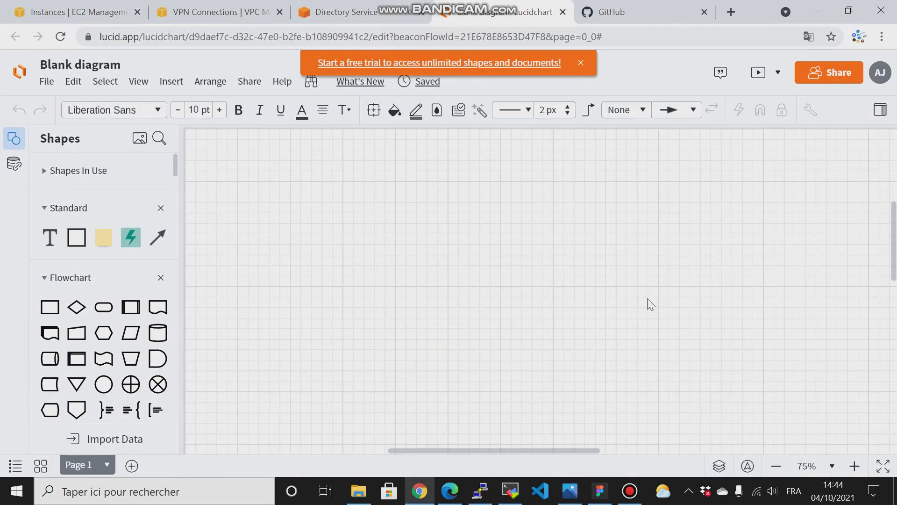
Browse the standard shape libraries available for the blank diagram and close the library browser without applying a selection.
{"action": "left_click", "coordinate": [54, 138]}
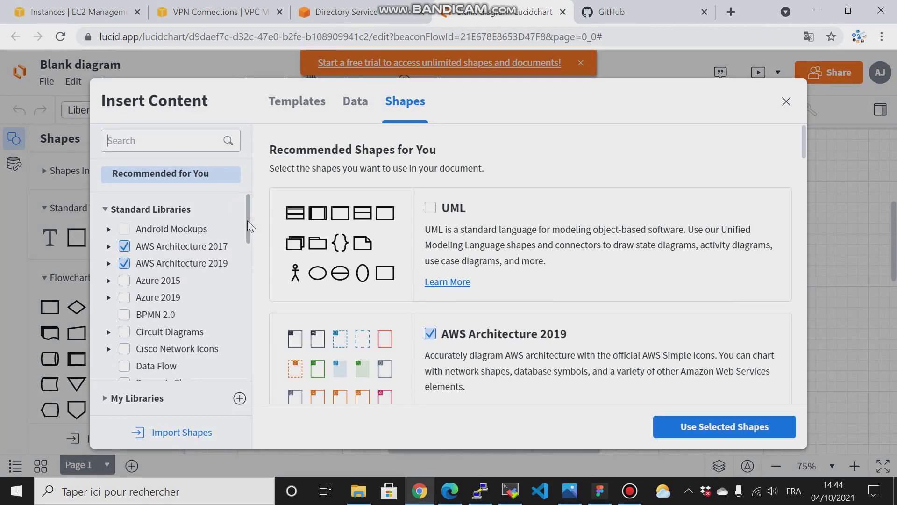
{"action": "scroll", "coordinate": [247, 230], "scroll_direction": "down", "scroll_amount": 2}
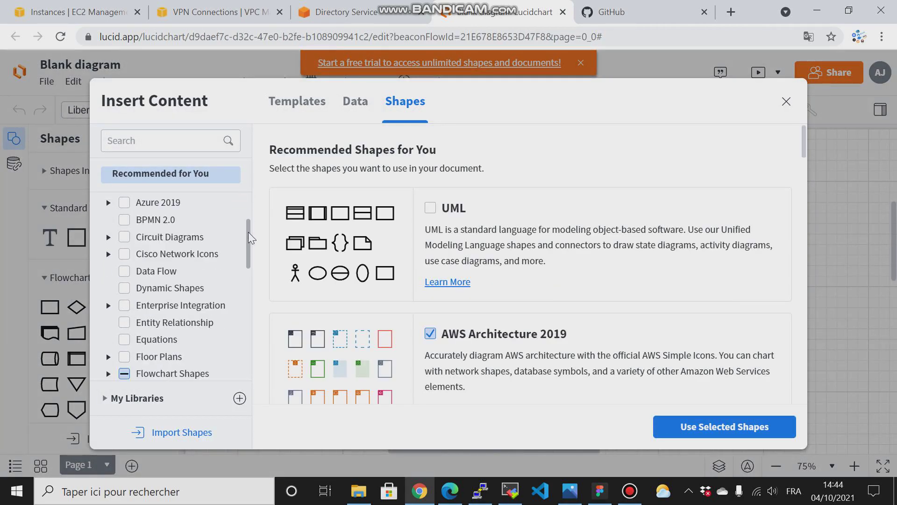
{"action": "scroll", "coordinate": [248, 232], "scroll_direction": "down", "scroll_amount": 4}
{"action": "scroll", "coordinate": [243, 327], "scroll_direction": "down", "scroll_amount": 3}
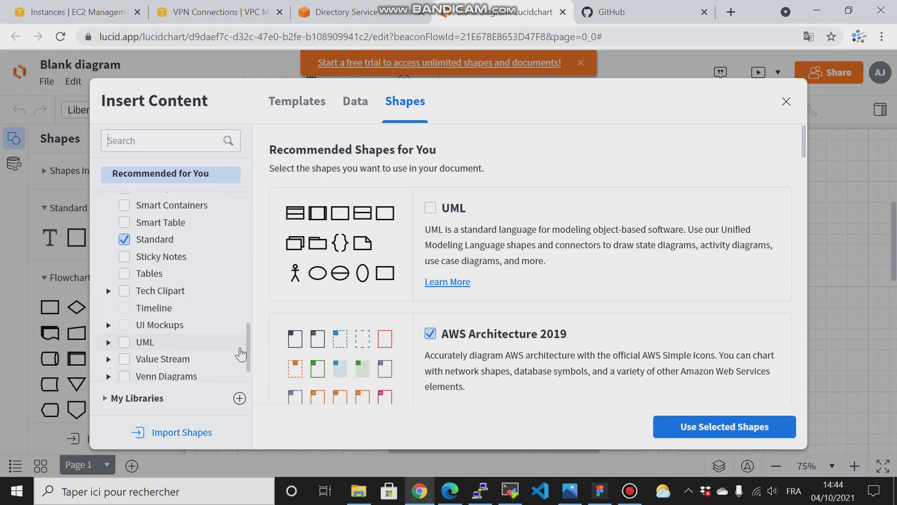
{"action": "scroll", "coordinate": [249, 264], "scroll_direction": "up", "scroll_amount": 10}
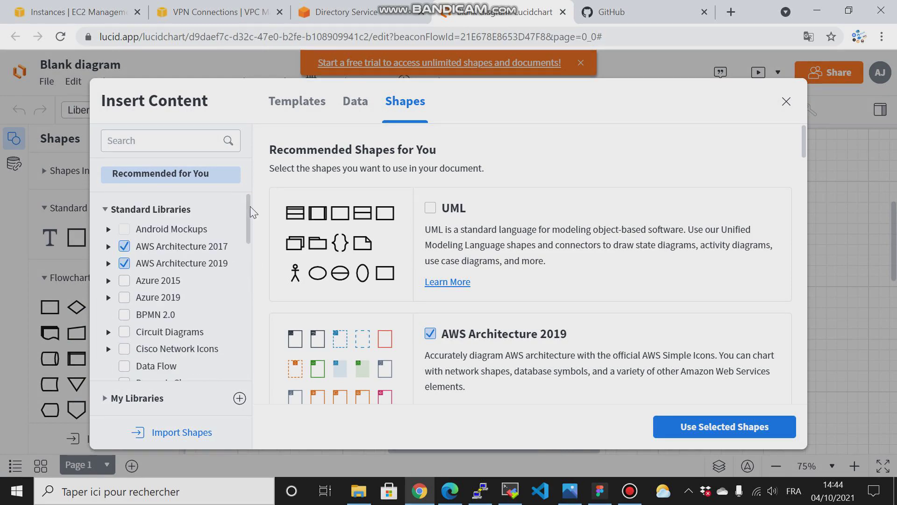
{"action": "mouse_move", "coordinate": [251, 206]}
{"action": "left_mouse_down"}
{"action": "mouse_move", "coordinate": [256, 246]}
{"action": "mouse_move", "coordinate": [252, 212]}
{"action": "left_mouse_up"}
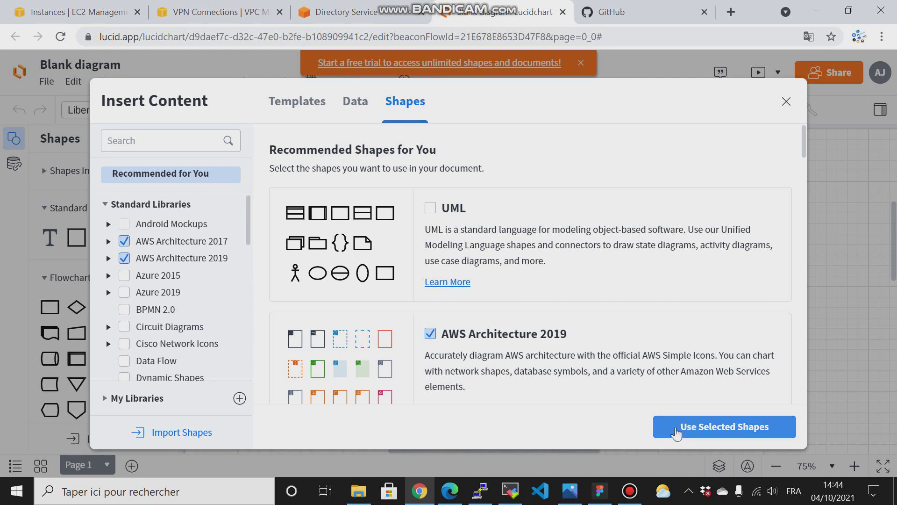
{"action": "left_click", "coordinate": [786, 101]}
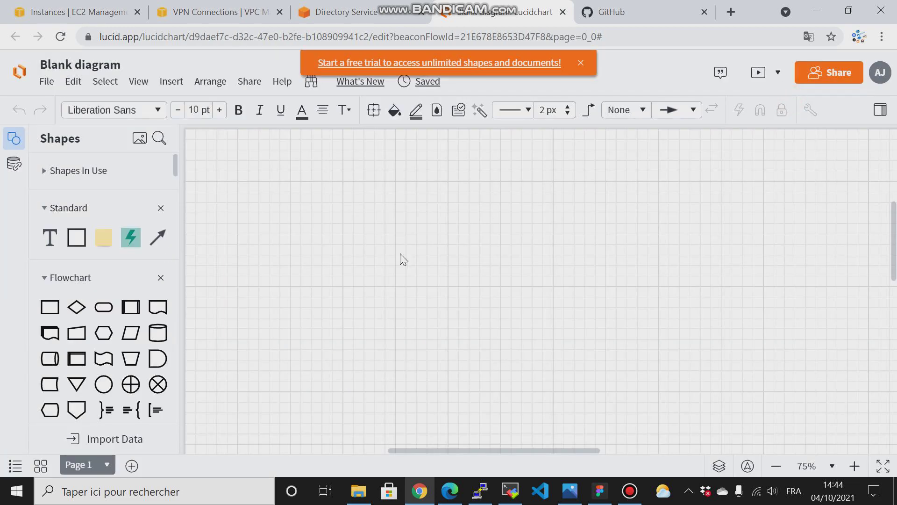
Deselect the AWS Architecture 2017 and AWS Architecture 2019 shape libraries and apply the selection to the diagram.
{"action": "mouse_move", "coordinate": [172, 162]}
{"action": "left_mouse_down"}
{"action": "mouse_move", "coordinate": [172, 195]}
{"action": "mouse_move", "coordinate": [177, 167]}
{"action": "mouse_move", "coordinate": [186, 225]}
{"action": "mouse_move", "coordinate": [180, 234]}
{"action": "mouse_move", "coordinate": [189, 230]}
{"action": "mouse_move", "coordinate": [178, 156]}
{"action": "left_mouse_up"}
{"action": "left_click", "coordinate": [73, 140]}
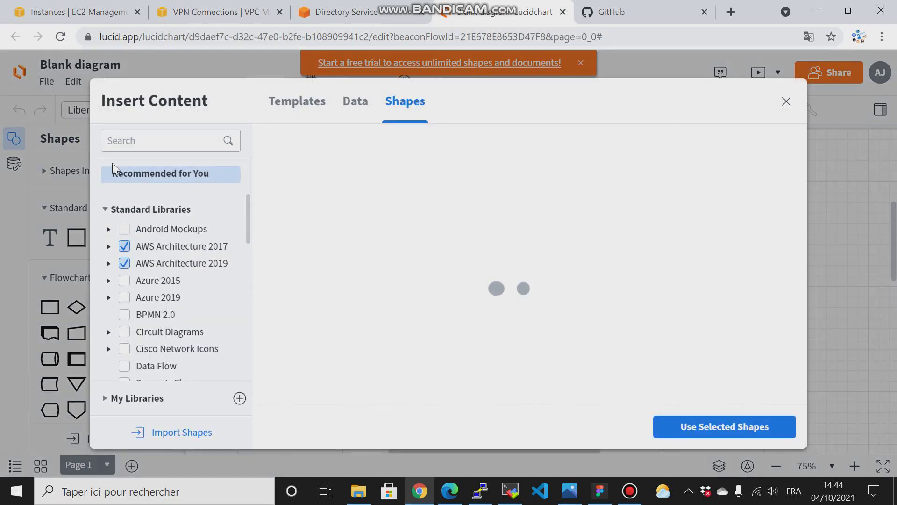
{"action": "left_click", "coordinate": [125, 247]}
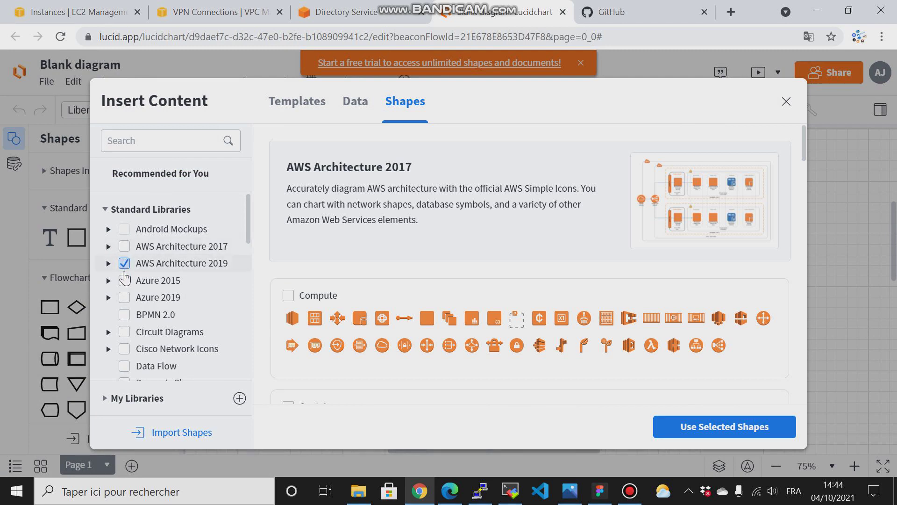
{"action": "left_click", "coordinate": [124, 264]}
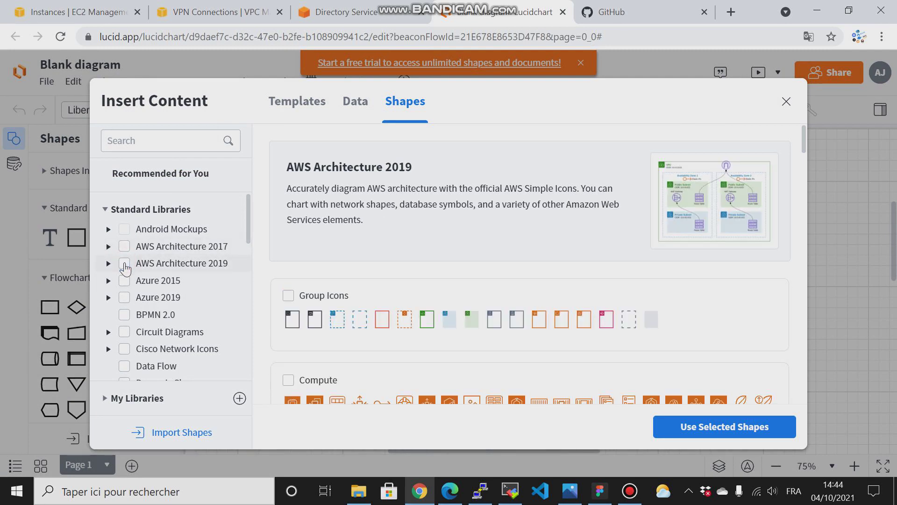
{"action": "left_click", "coordinate": [124, 247]}
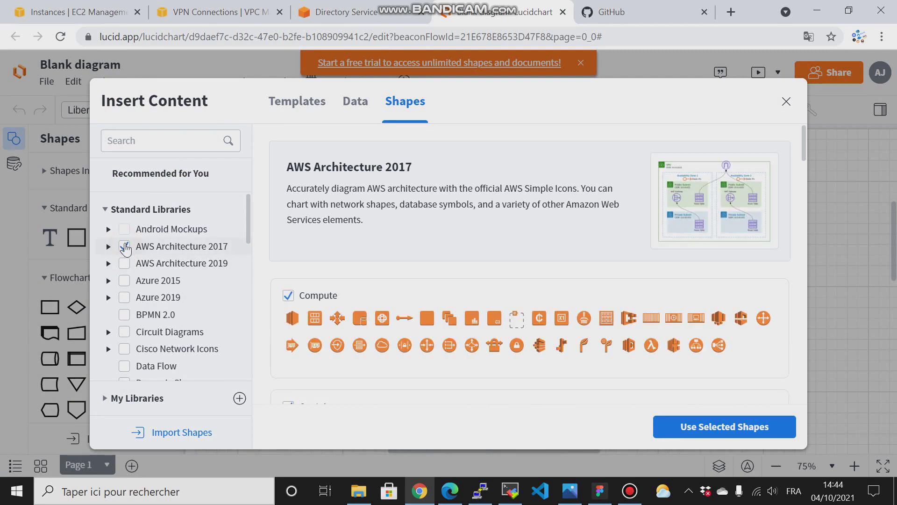
{"action": "left_click", "coordinate": [125, 246]}
{"action": "left_click", "coordinate": [730, 426]}
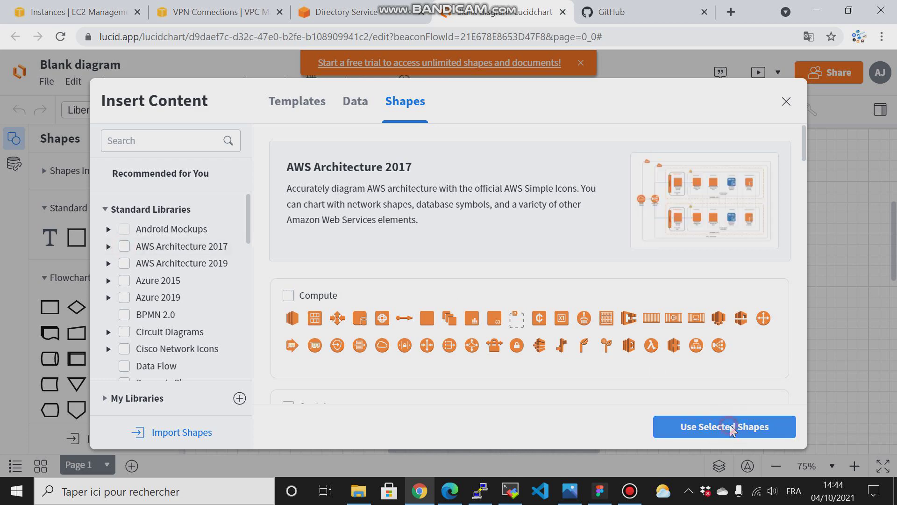
{"action": "mouse_move", "coordinate": [178, 176]}
{"action": "left_mouse_down"}
{"action": "mouse_move", "coordinate": [192, 376]}
{"action": "mouse_move", "coordinate": [169, 180]}
{"action": "left_mouse_up"}
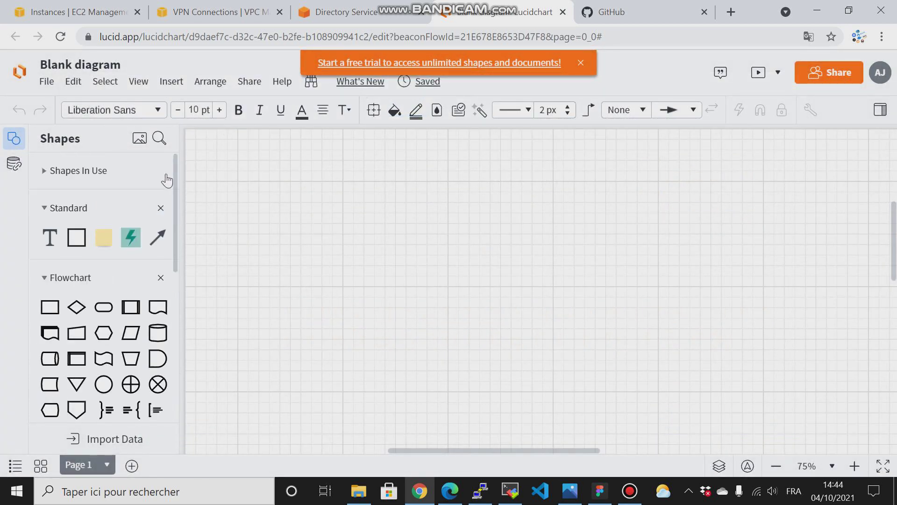
Add the AWS Architecture 2019 shape library to the diagram.
{"action": "left_click", "coordinate": [56, 141]}
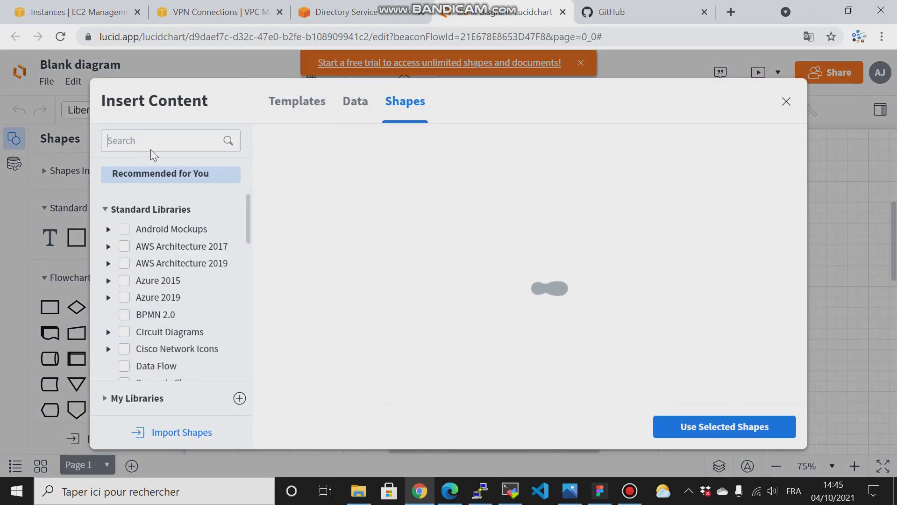
{"action": "left_click", "coordinate": [126, 264]}
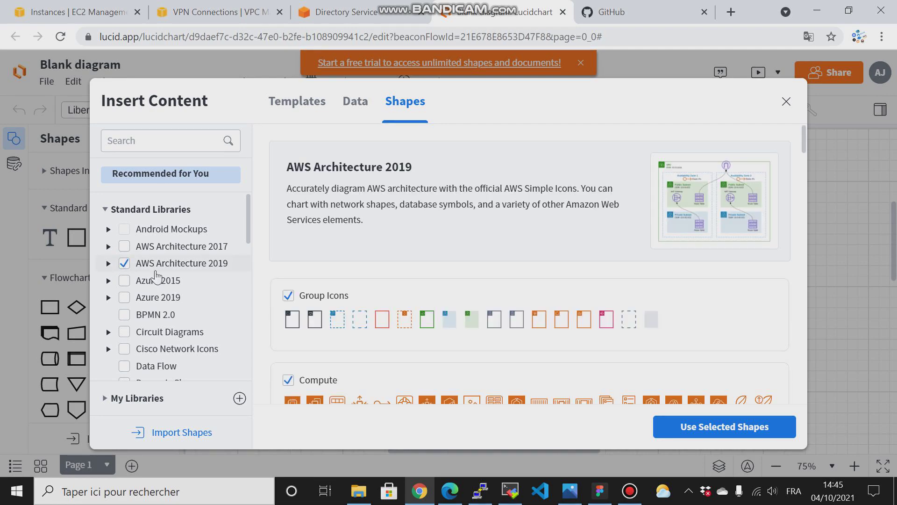
{"action": "left_click", "coordinate": [700, 426]}
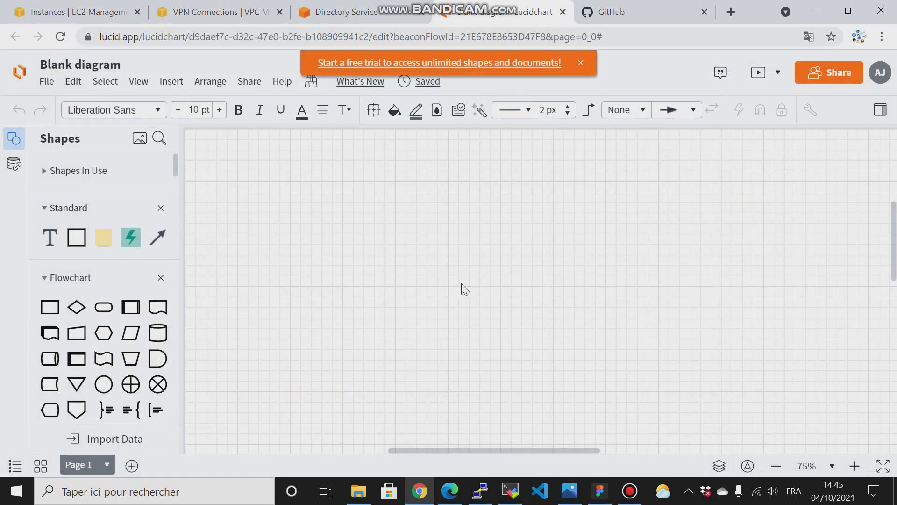
Place the AWS Cloud group with the AWS logo on the canvas and enlarge it into a wide outer container.
{"action": "scroll", "coordinate": [168, 161], "scroll_direction": "down", "scroll_amount": 6}
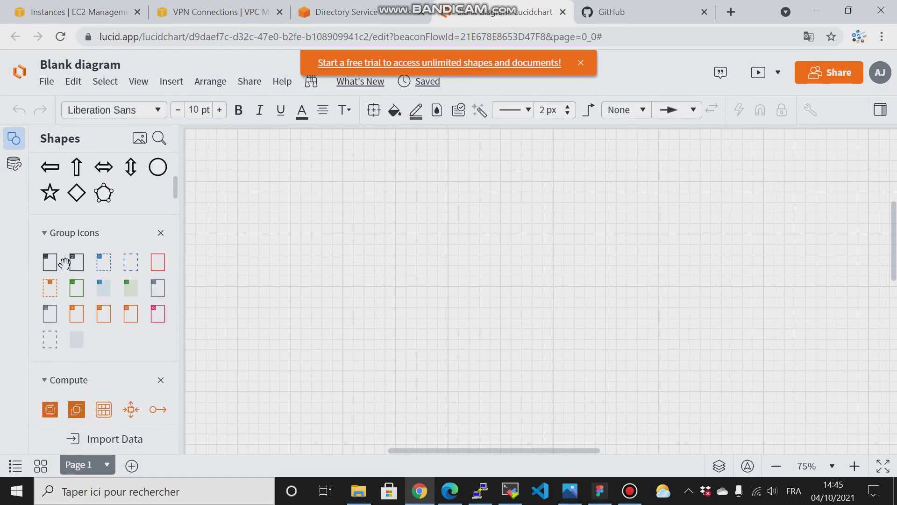
{"action": "mouse_move", "coordinate": [44, 262]}
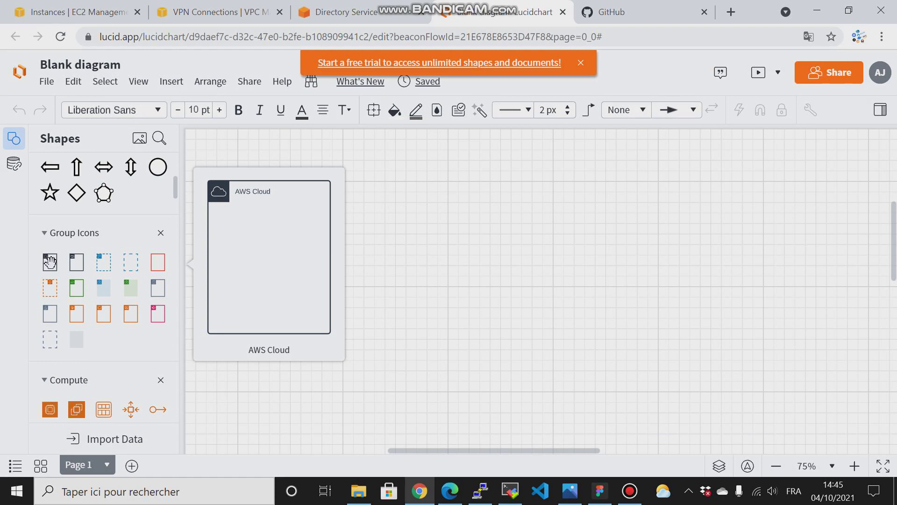
{"action": "mouse_move", "coordinate": [75, 264]}
{"action": "left_click_drag", "start_coordinate": [75, 264], "coordinate": [378, 266]}
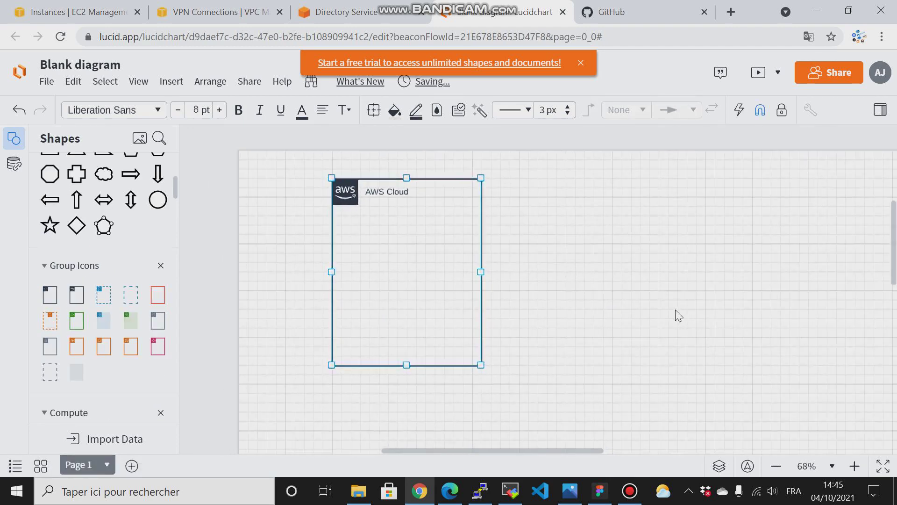
{"action": "scroll", "coordinate": [678, 316], "scroll_direction": "down", "scroll_amount": 2, "text": "ctrl"}
{"action": "mouse_move", "coordinate": [522, 451]}
{"action": "left_mouse_down"}
{"action": "mouse_move", "coordinate": [580, 451]}
{"action": "mouse_move", "coordinate": [540, 451]}
{"action": "left_mouse_up"}
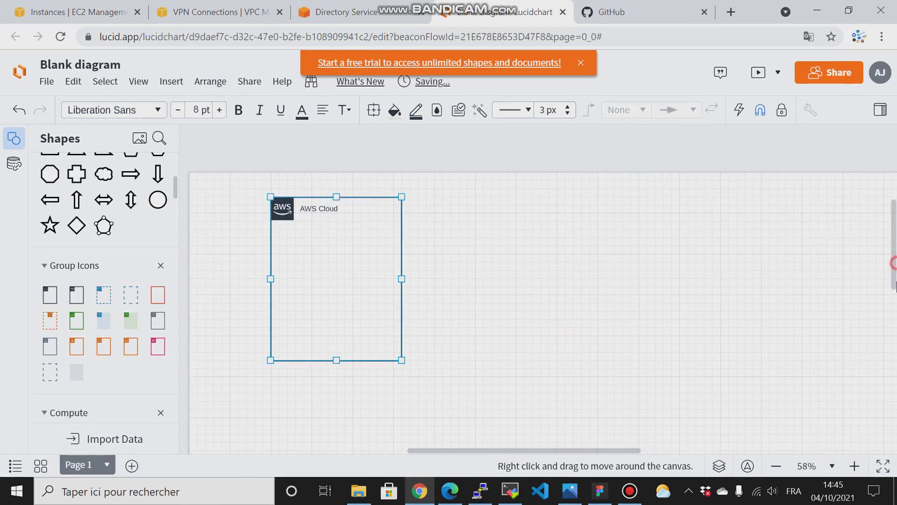
{"action": "scroll", "coordinate": [894, 299], "scroll_direction": "down", "scroll_amount": 2}
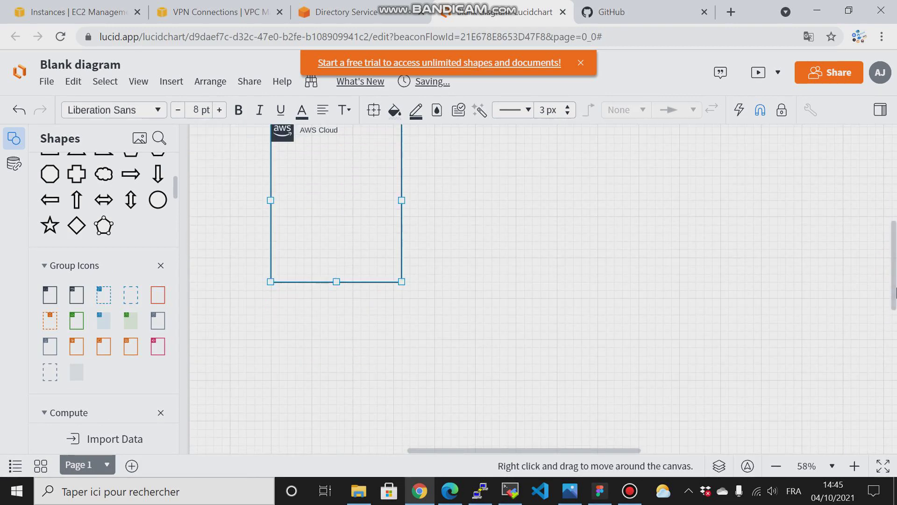
{"action": "left_click_drag", "start_coordinate": [356, 221], "coordinate": [352, 263]}
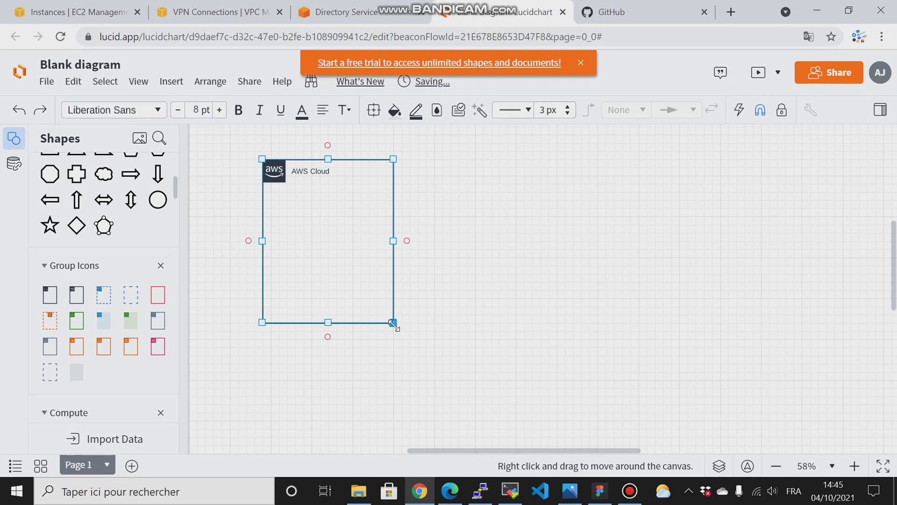
{"action": "left_click_drag", "start_coordinate": [393, 322], "coordinate": [776, 416]}
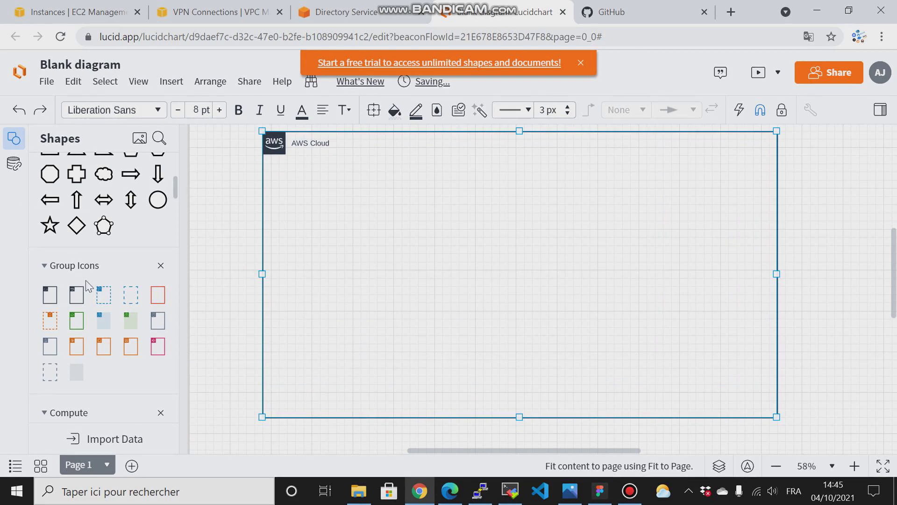
Check the EC2 instances of the N. Virginia account in Chrome and the Oregon account in Edge, and return to the Lucidchart diagram.
{"action": "left_click", "coordinate": [131, 6]}
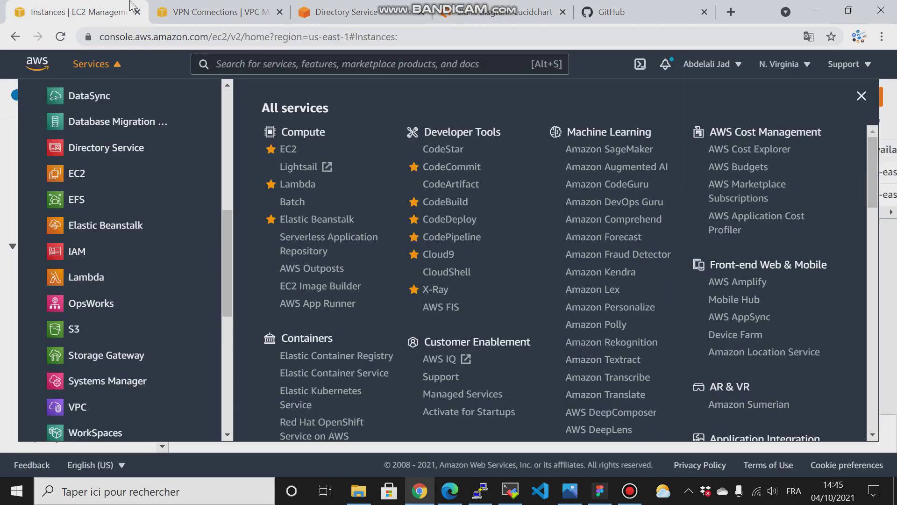
{"action": "left_click", "coordinate": [782, 64]}
{"action": "left_click", "coordinate": [784, 66]}
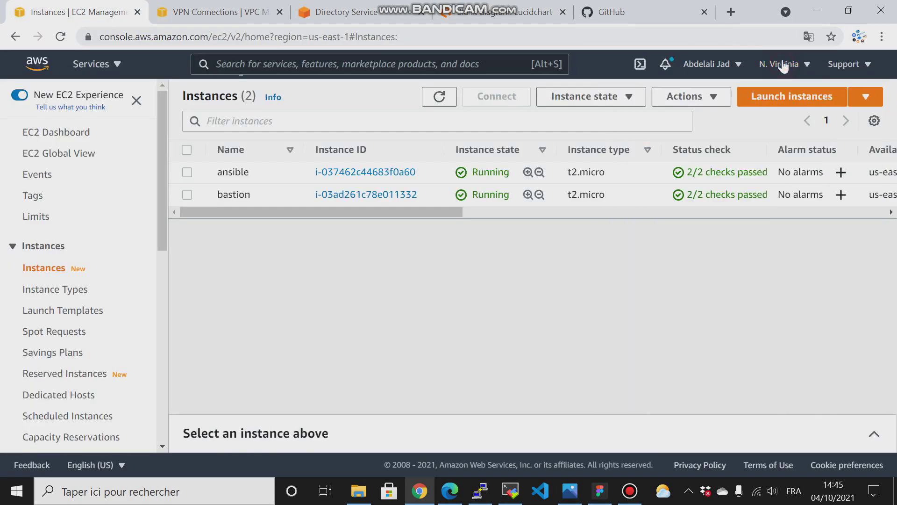
{"action": "left_click", "coordinate": [817, 17]}
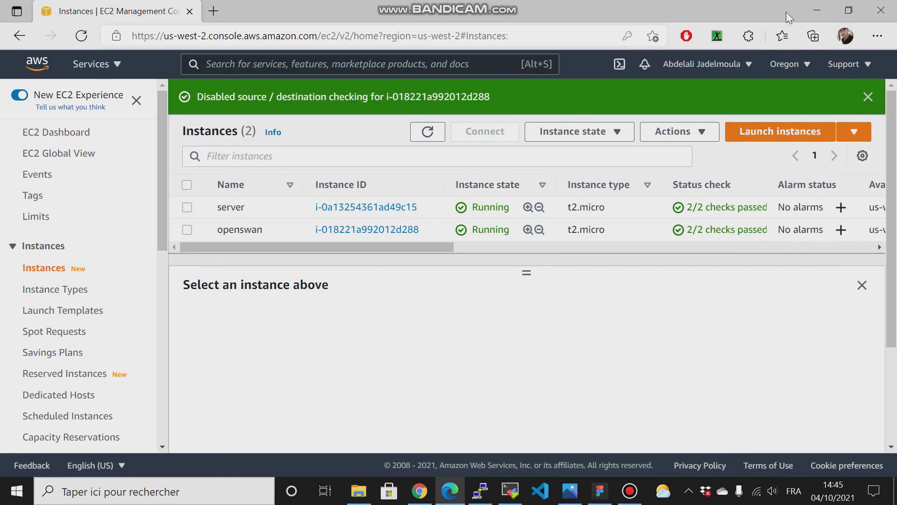
{"action": "left_click", "coordinate": [817, 11]}
{"action": "left_click", "coordinate": [419, 490]}
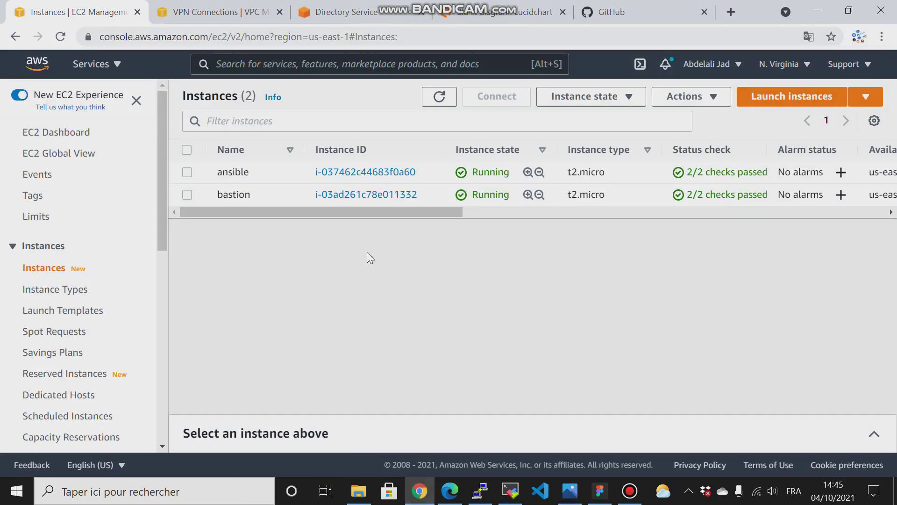
{"action": "left_click", "coordinate": [460, 11]}
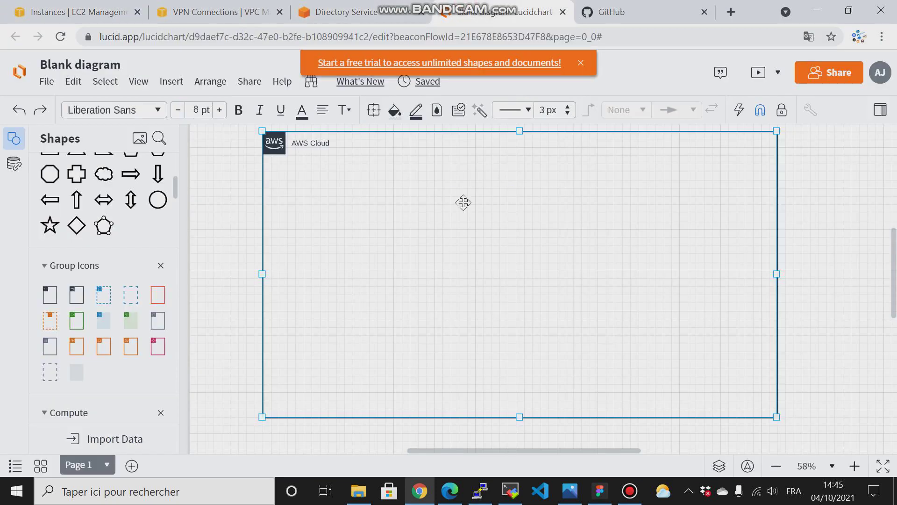
Place a Region group inside the AWS Cloud container and enlarge it to nearly fill that container.
{"action": "mouse_move", "coordinate": [73, 321]}
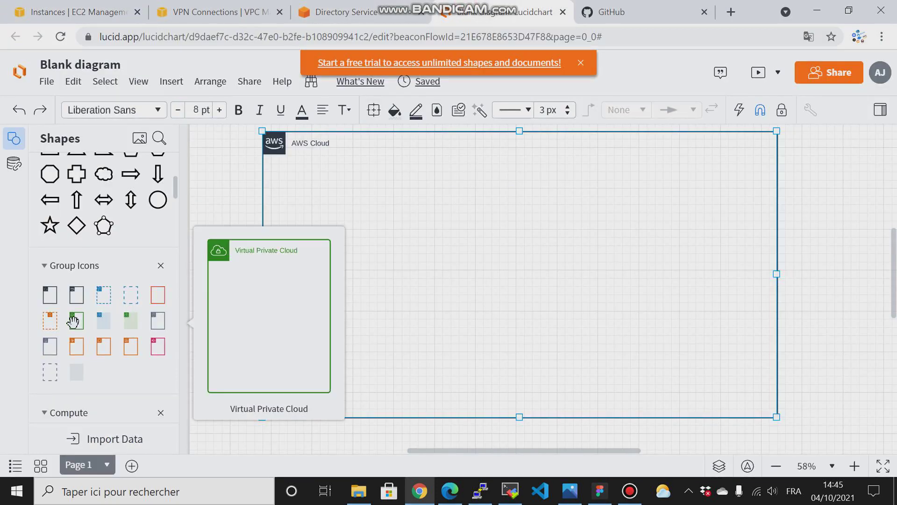
{"action": "mouse_move", "coordinate": [101, 303]}
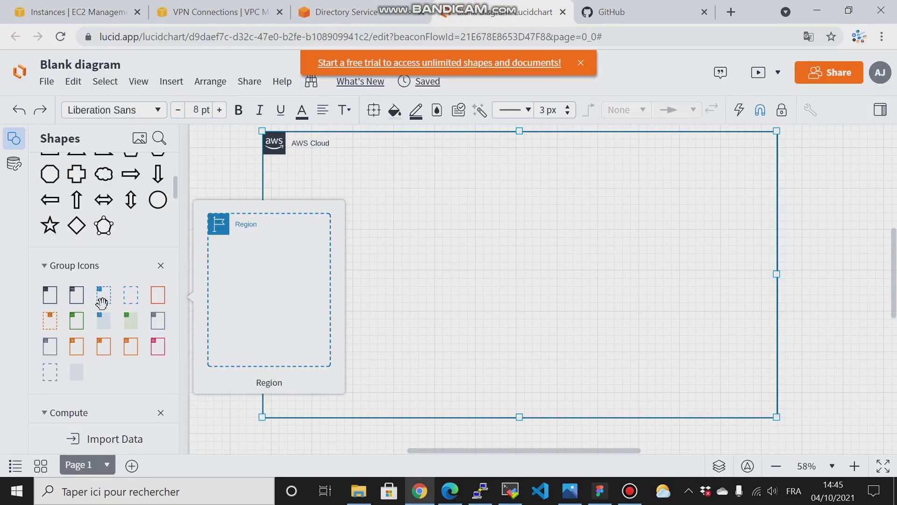
{"action": "left_click_drag", "start_coordinate": [102, 304], "coordinate": [350, 237]}
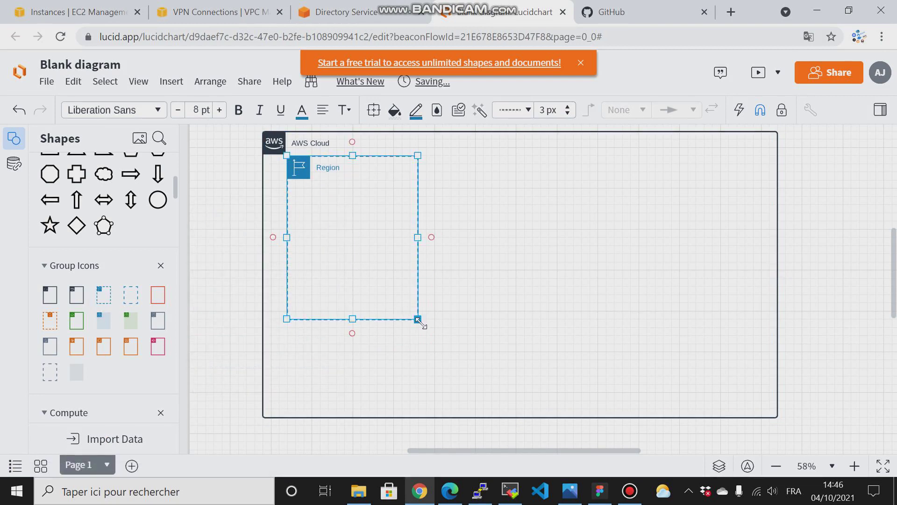
{"action": "left_click_drag", "start_coordinate": [418, 320], "coordinate": [759, 399]}
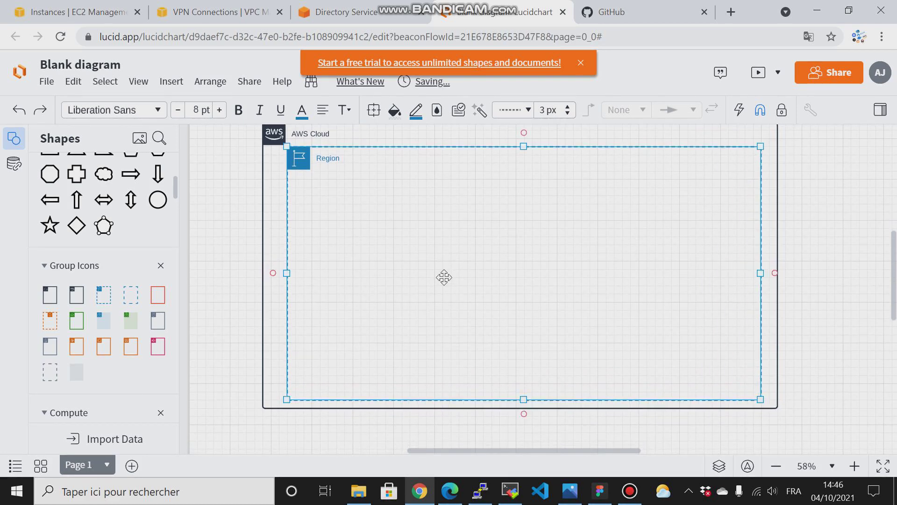
Place a Virtual Private Cloud group inside the Region container, enlarge it to nearly fill the region, and deselect it.
{"action": "mouse_move", "coordinate": [103, 320]}
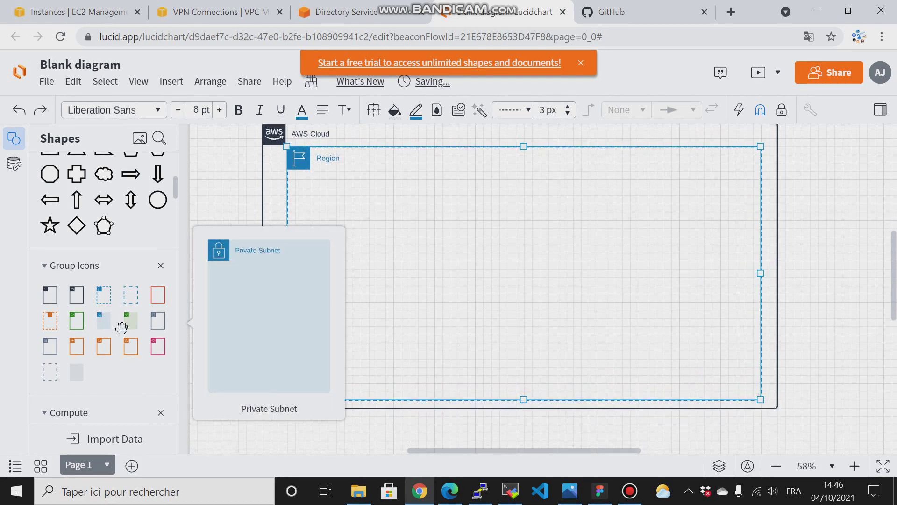
{"action": "left_click", "coordinate": [76, 323]}
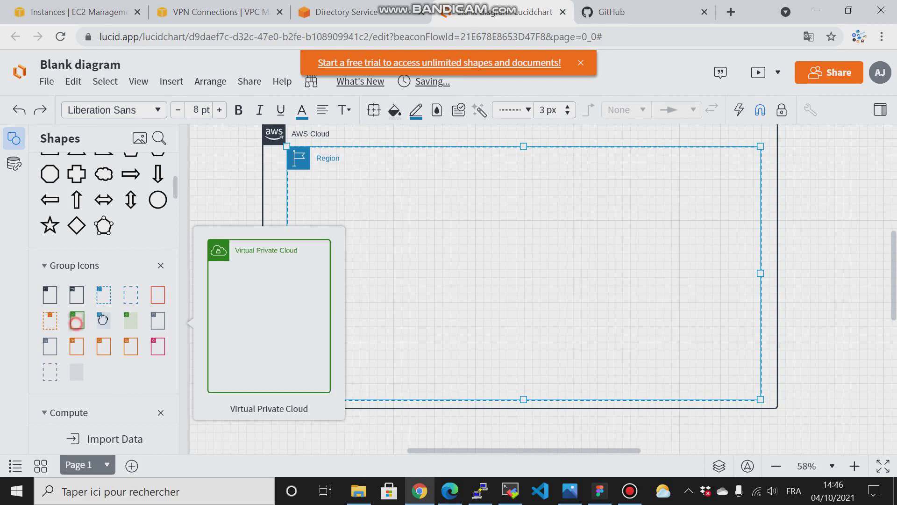
{"action": "left_click_drag", "start_coordinate": [103, 320], "coordinate": [375, 254]}
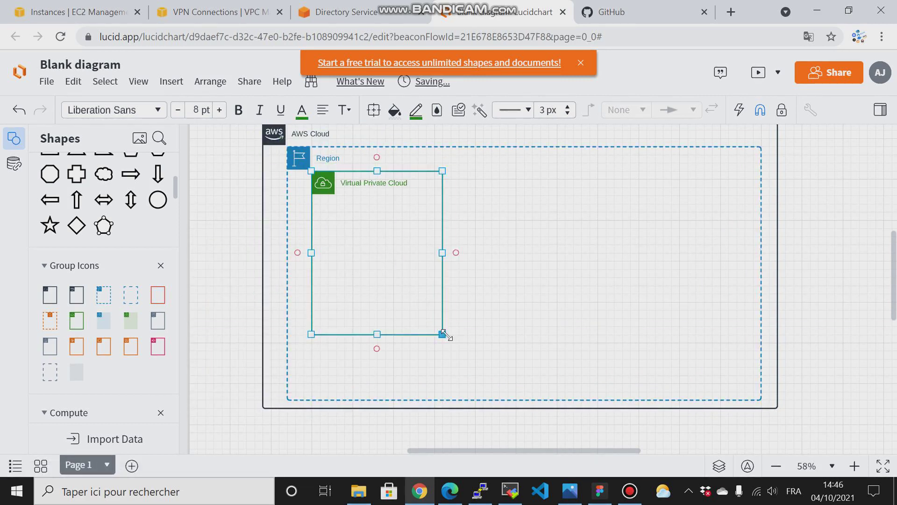
{"action": "left_click_drag", "start_coordinate": [447, 336], "coordinate": [737, 382]}
{"action": "left_click_drag", "start_coordinate": [893, 311], "coordinate": [893, 300]}
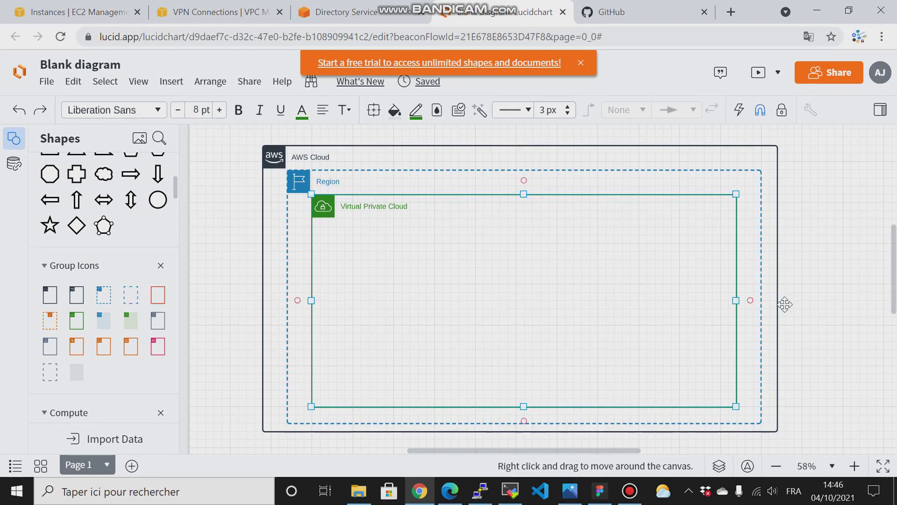
{"action": "left_click", "coordinate": [816, 296]}
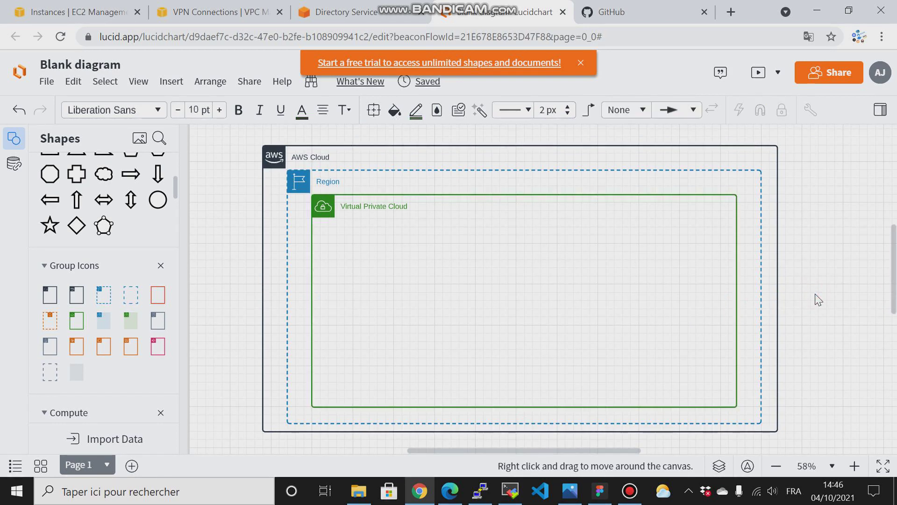